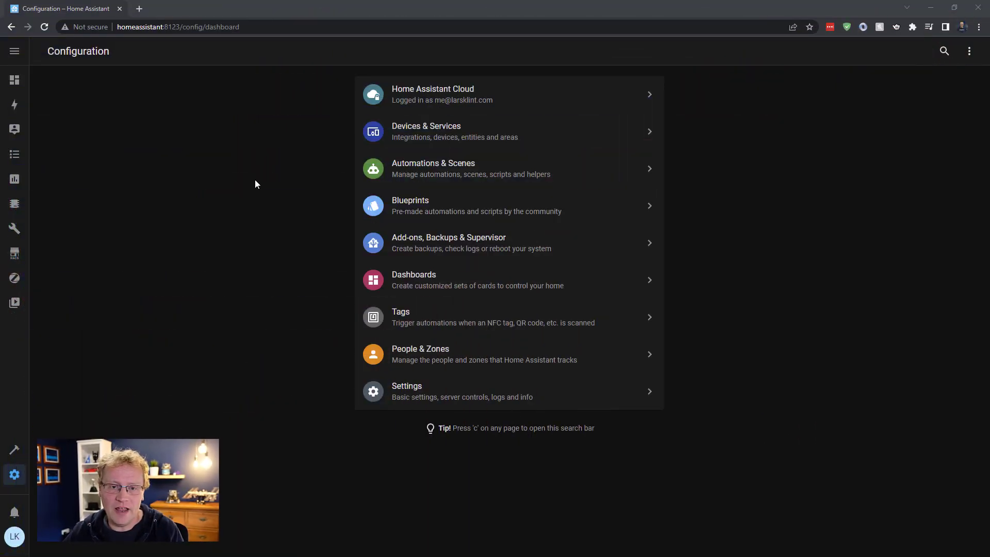
# Add the Speedtest.net integration from Devices & Services by searching 'speedte' and submitting.
pyautogui.click(437, 137)
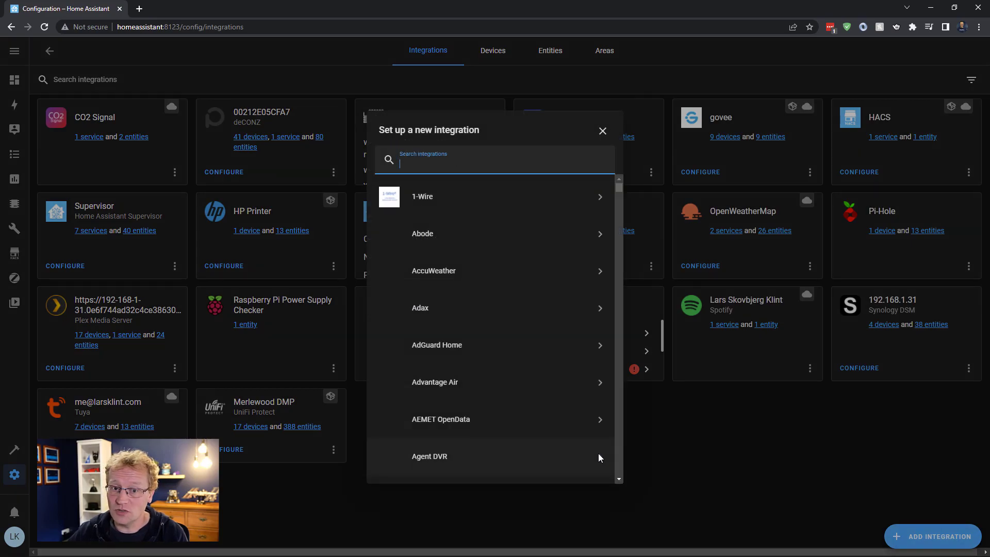
pyautogui.write('speedte')
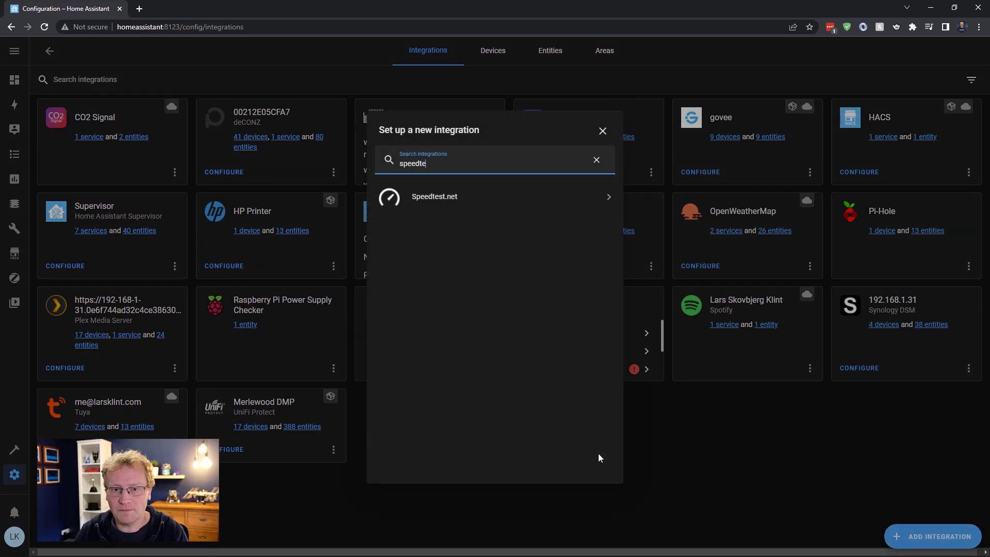
pyautogui.click(430, 204)
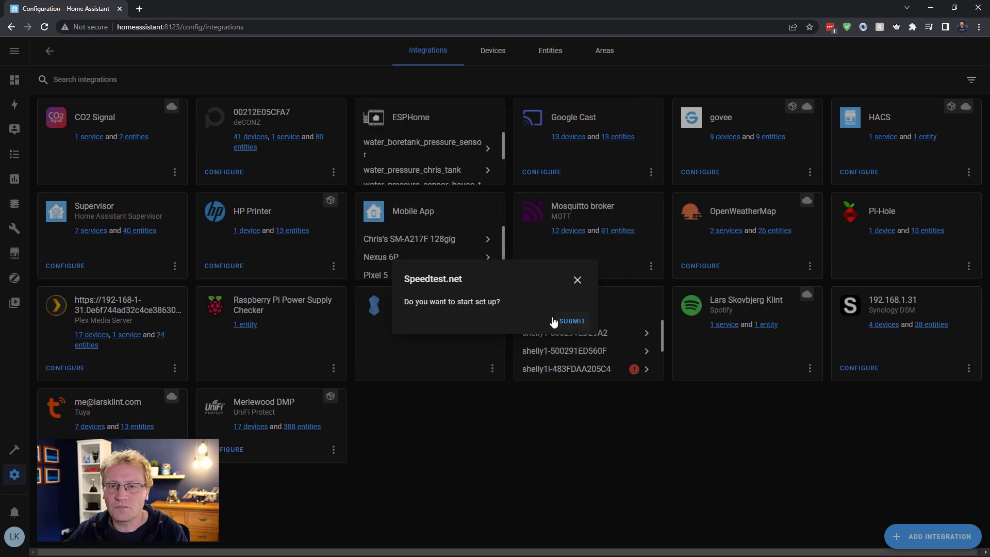
pyautogui.click(579, 321)
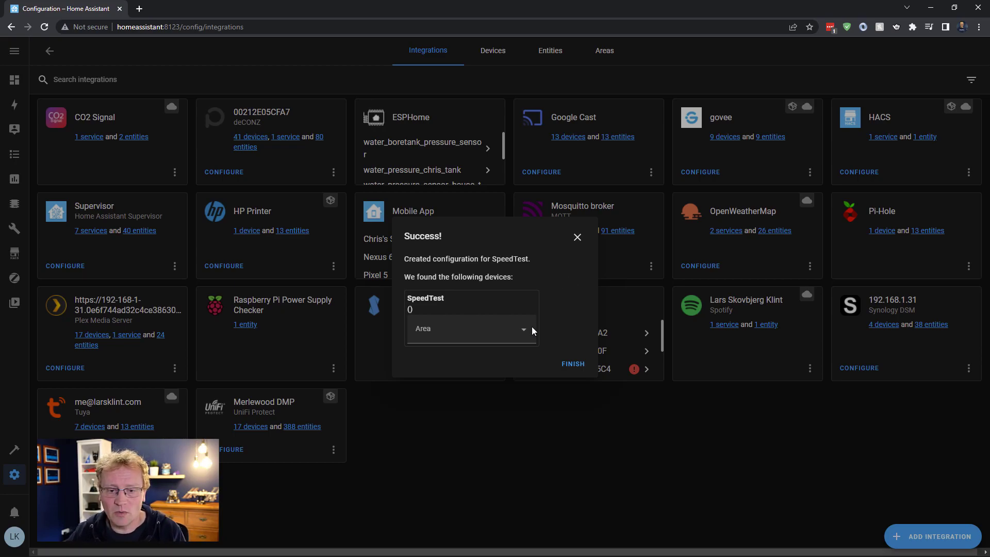
# Finish the Speedtest.net setup and start an automation from the SpeedTest device page.
pyautogui.click(572, 365)
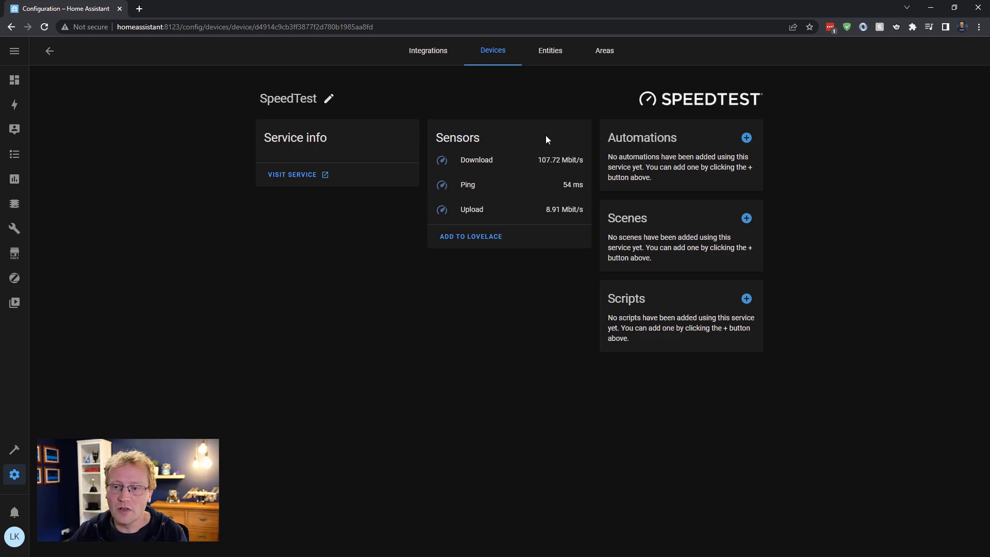
pyautogui.click(748, 139)
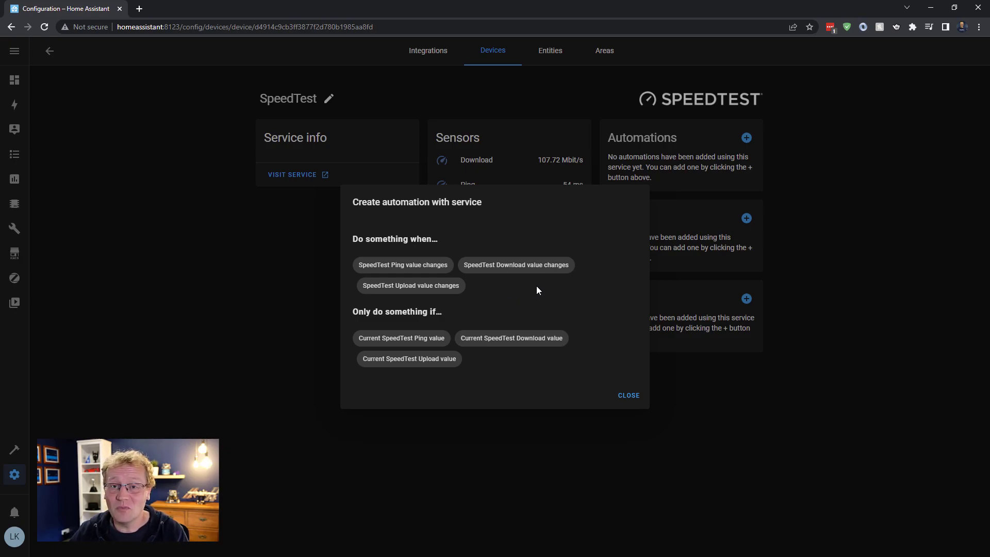
# Dismiss the service options and start a new automation under Automations & Scenes.
pyautogui.click(629, 395)
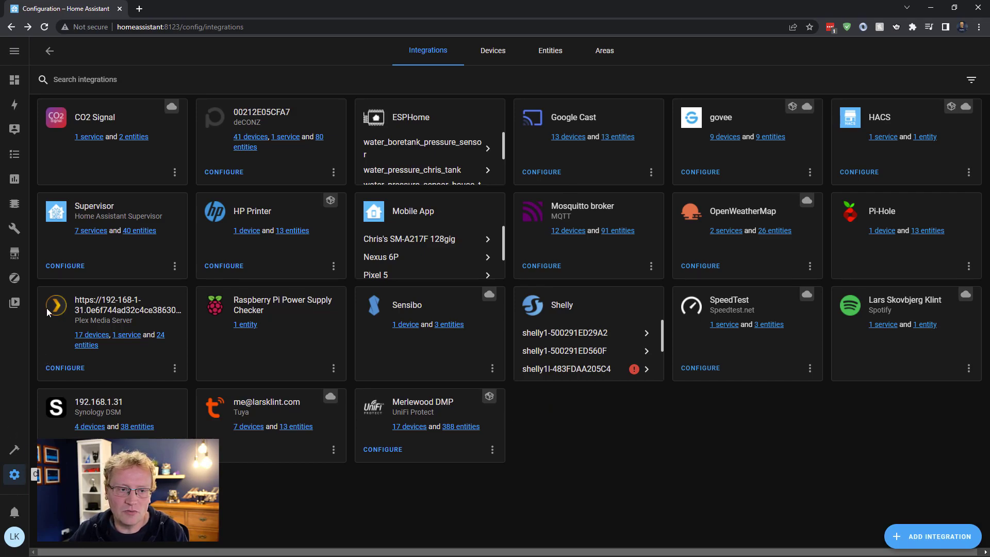
pyautogui.click(50, 51)
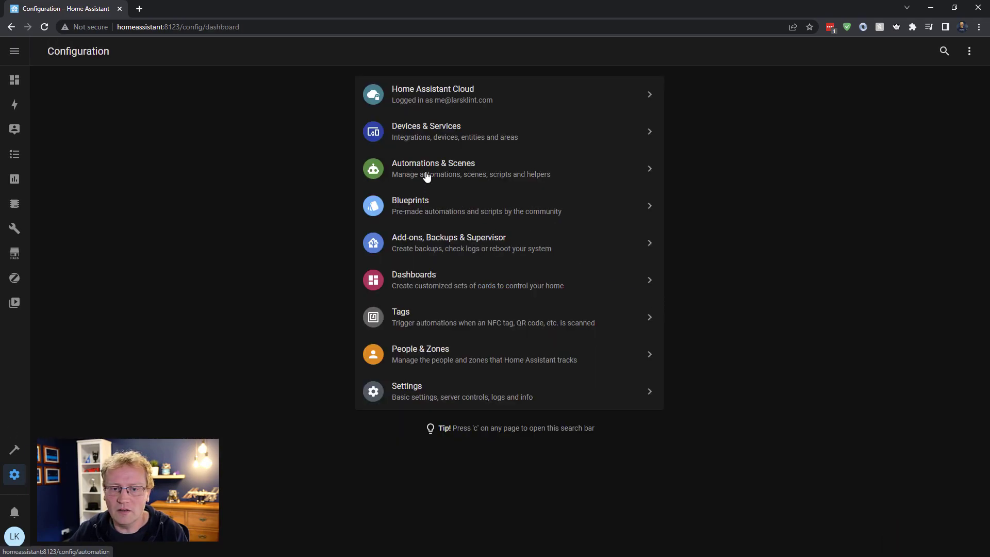
pyautogui.click(426, 176)
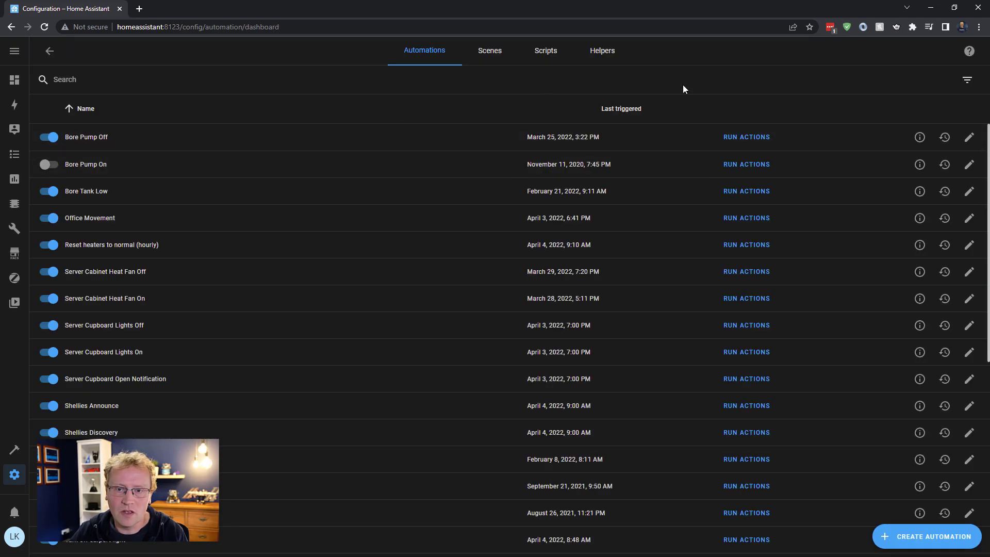
pyautogui.click(931, 538)
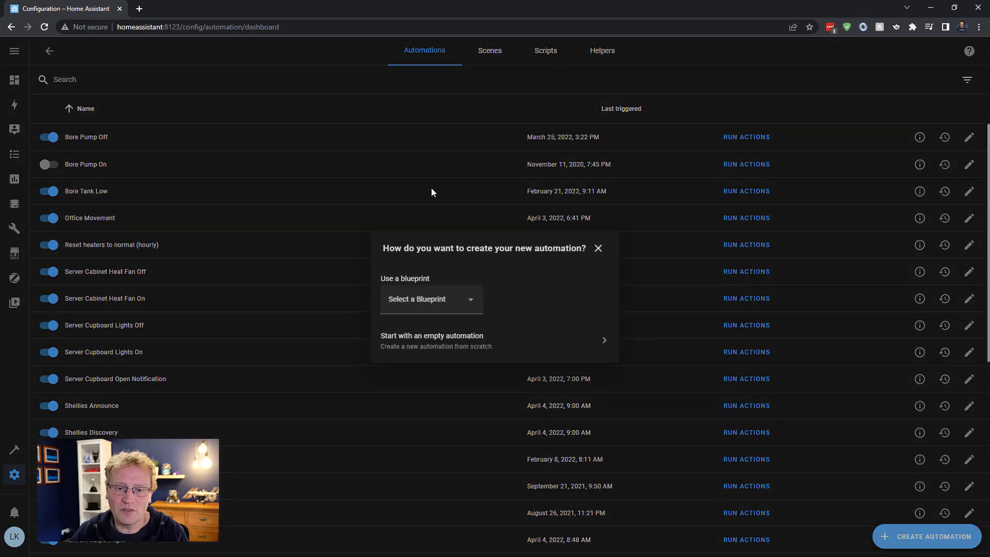
# Start an empty automation named 'Run Speedtest'.
pyautogui.click(456, 340)
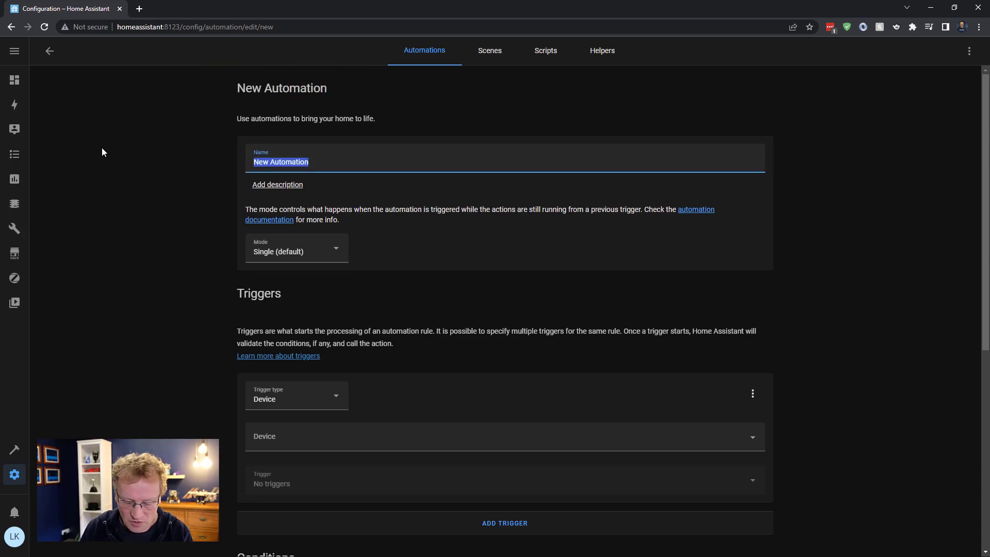
pyautogui.write('Ru n')
pyautogui.press('BackSpace')
pyautogui.press('BackSpace')
pyautogui.write('n S')
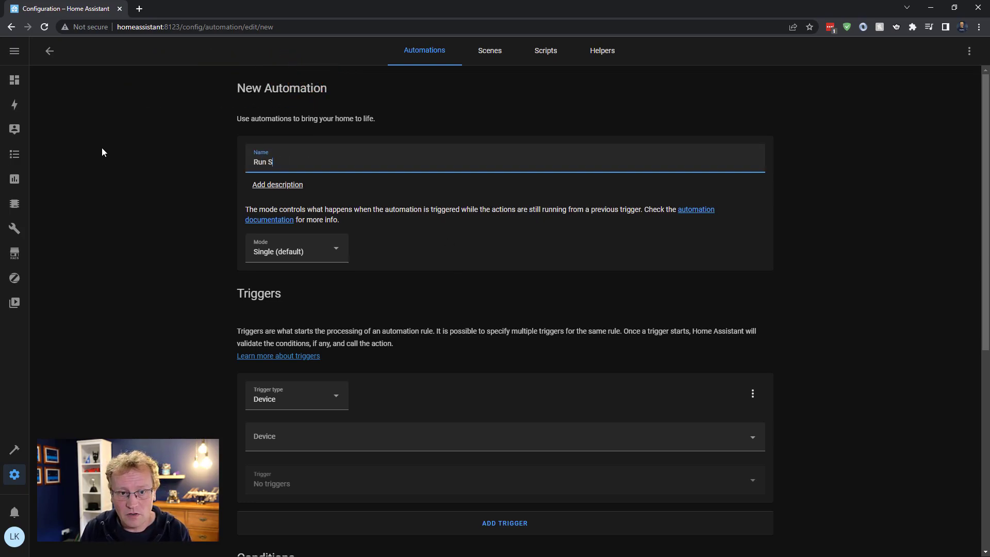
pyautogui.write('peedtest')
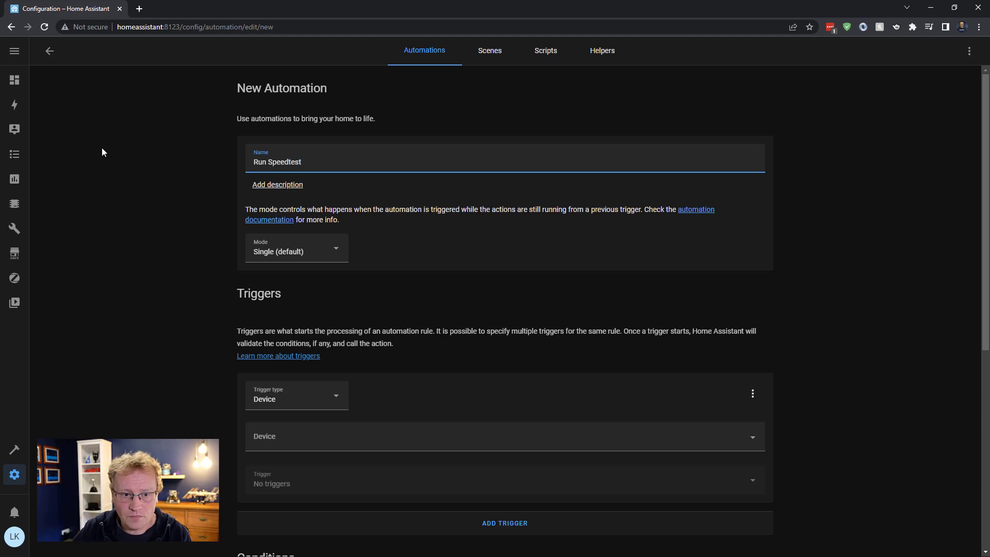
# Give it a Time Pattern trigger with Hours '*' and Minutes '/30'.
pyautogui.scroll(-3, 460, 255)
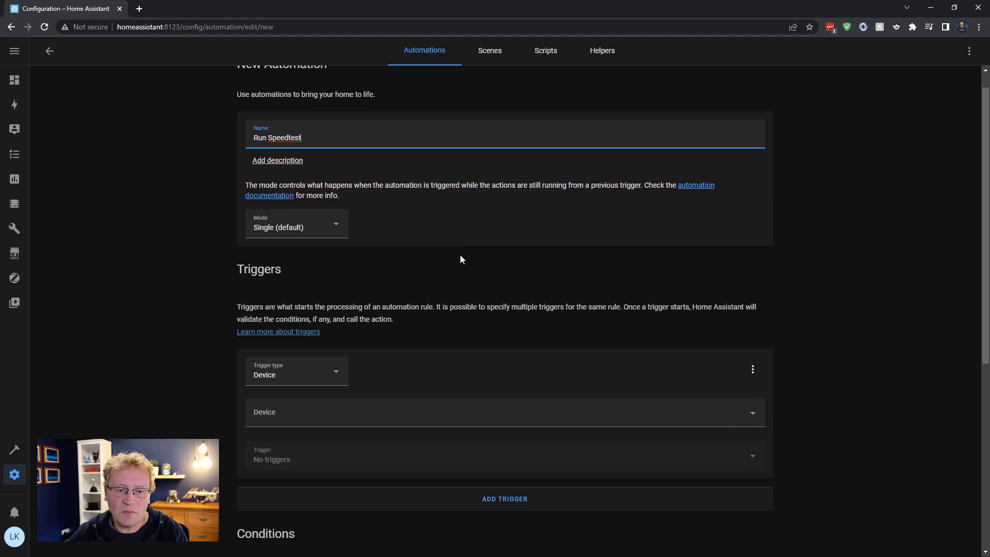
pyautogui.click(322, 240)
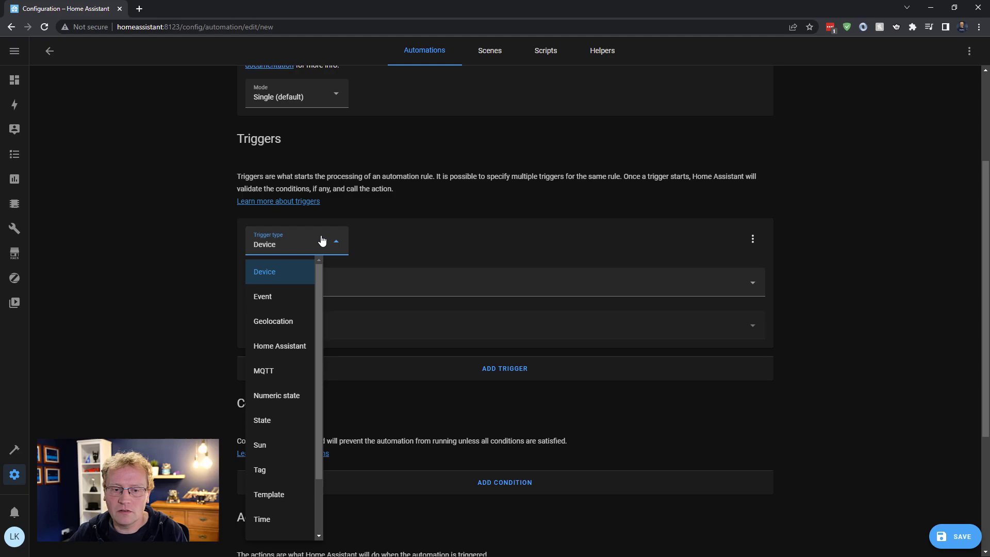
pyautogui.scroll(-2, 269, 522)
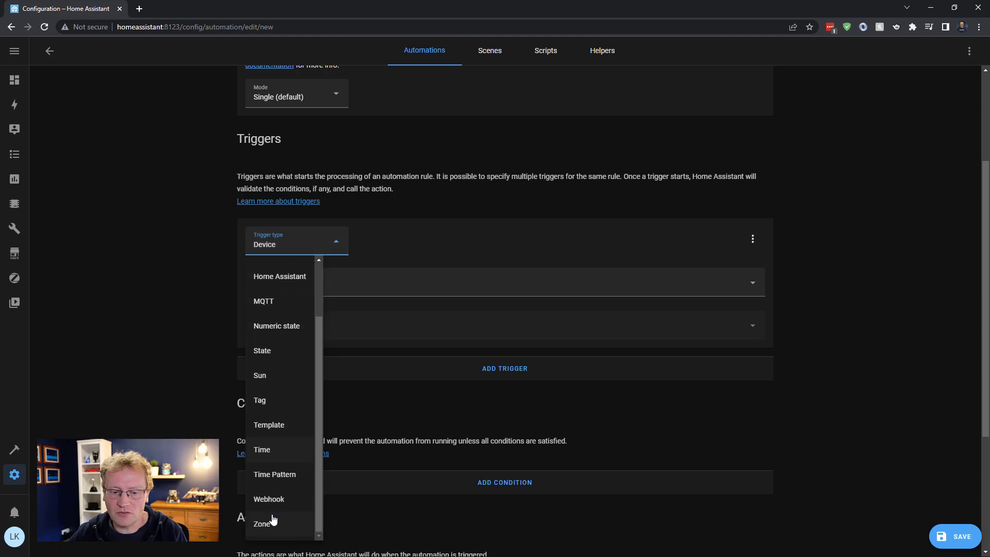
pyautogui.click(273, 475)
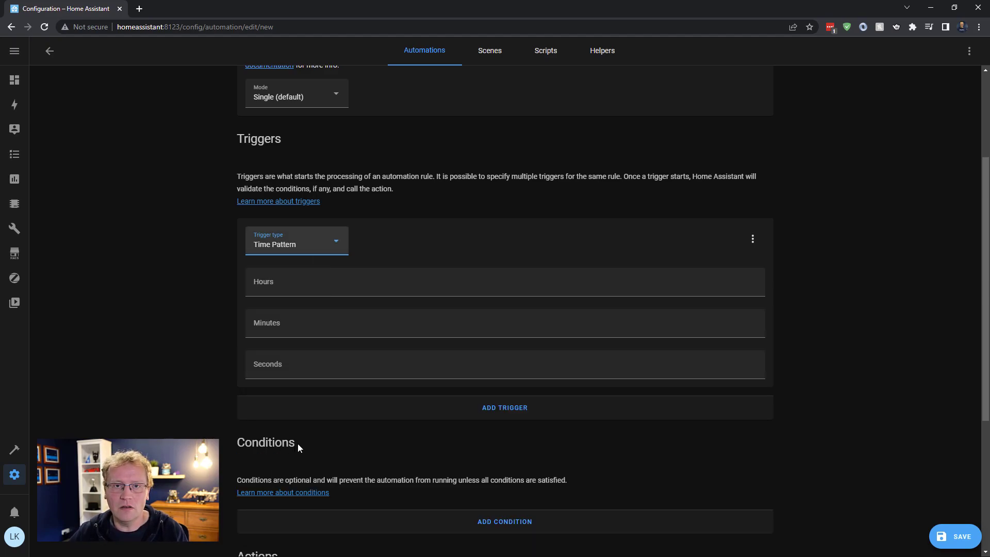
pyautogui.click(293, 283)
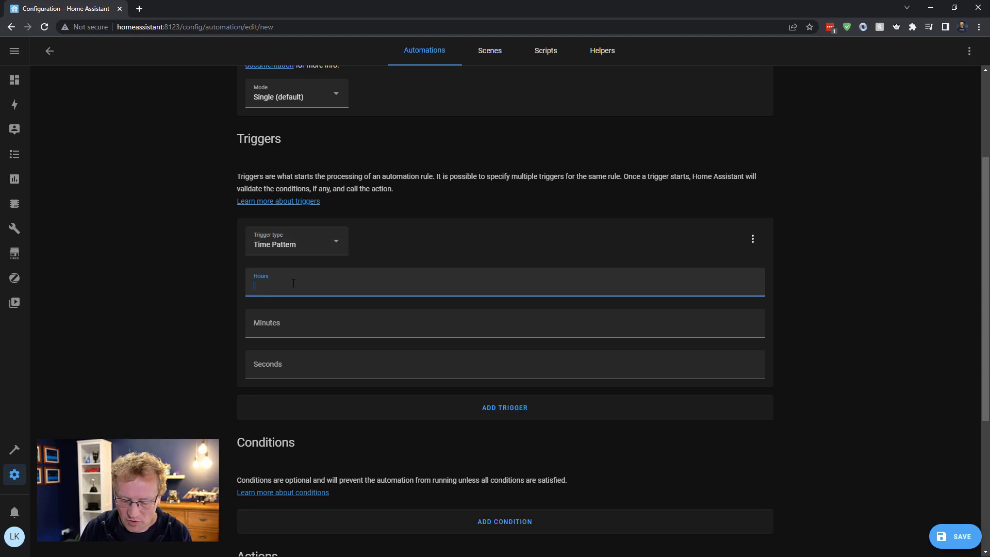
pyautogui.write('*')
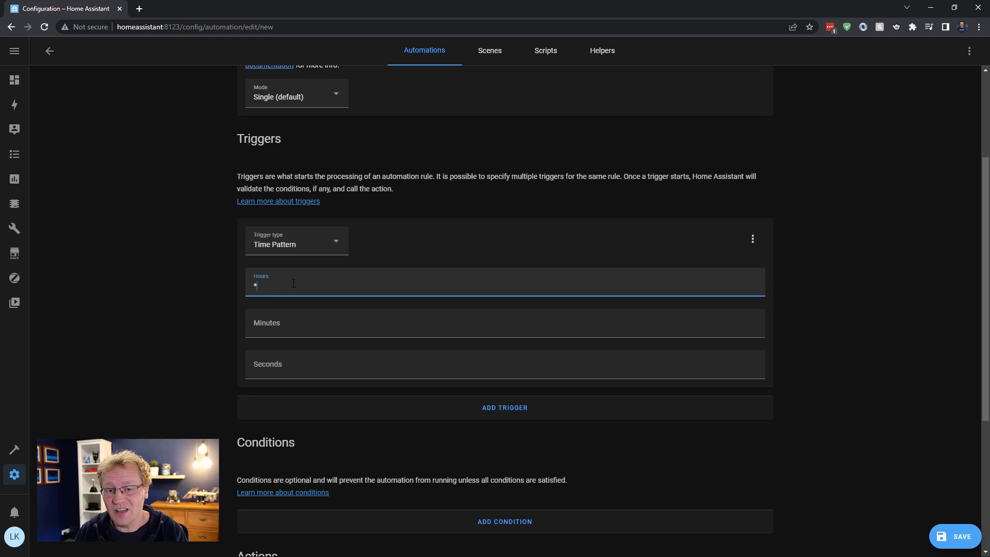
pyautogui.press('Tab')
pyautogui.write('/30')
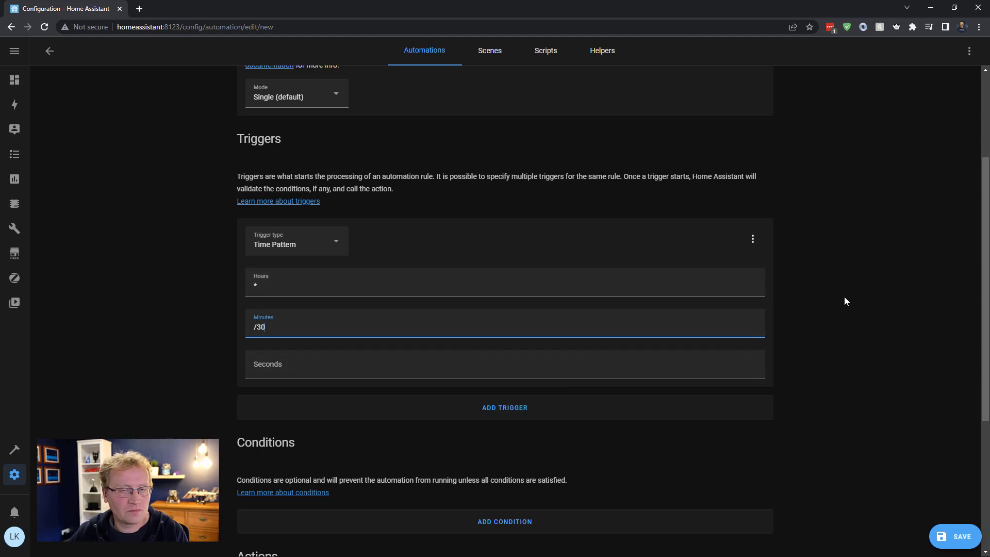
# Add a Call service action for Speedtest.net: Speedtest and save the automation.
pyautogui.click(822, 310)
pyautogui.scroll(-5, 825, 304)
pyautogui.scroll(1, 839, 287)
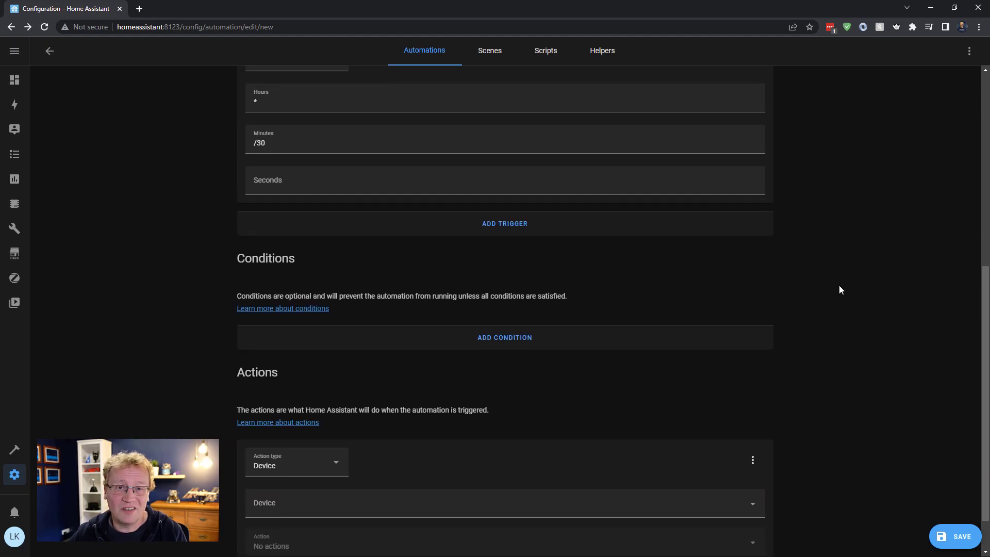
pyautogui.scroll(-1, 839, 286)
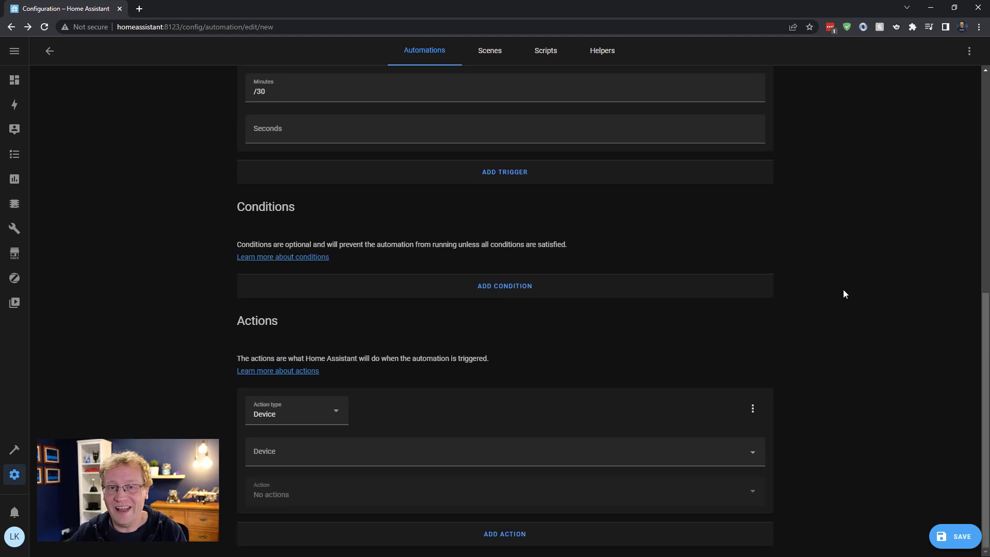
pyautogui.click(309, 413)
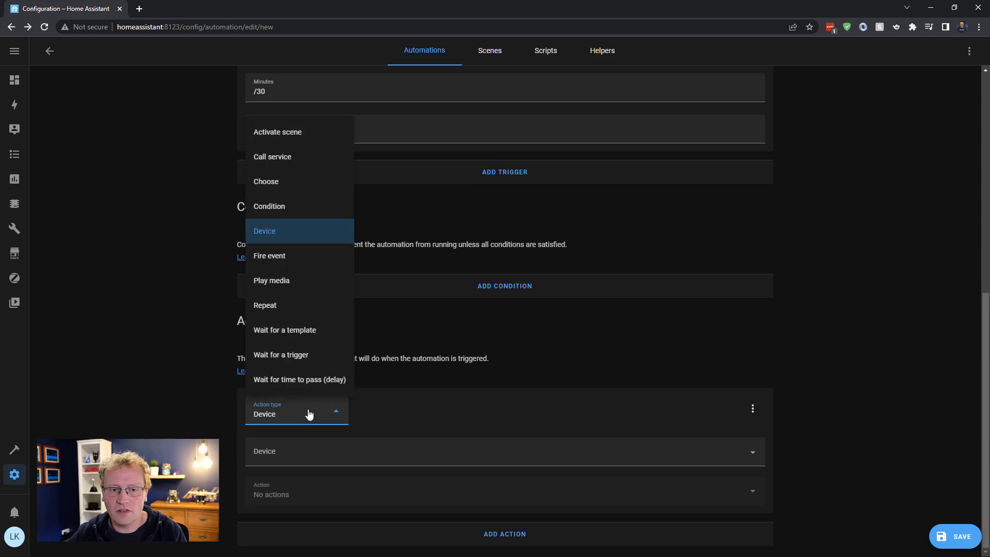
pyautogui.click(275, 159)
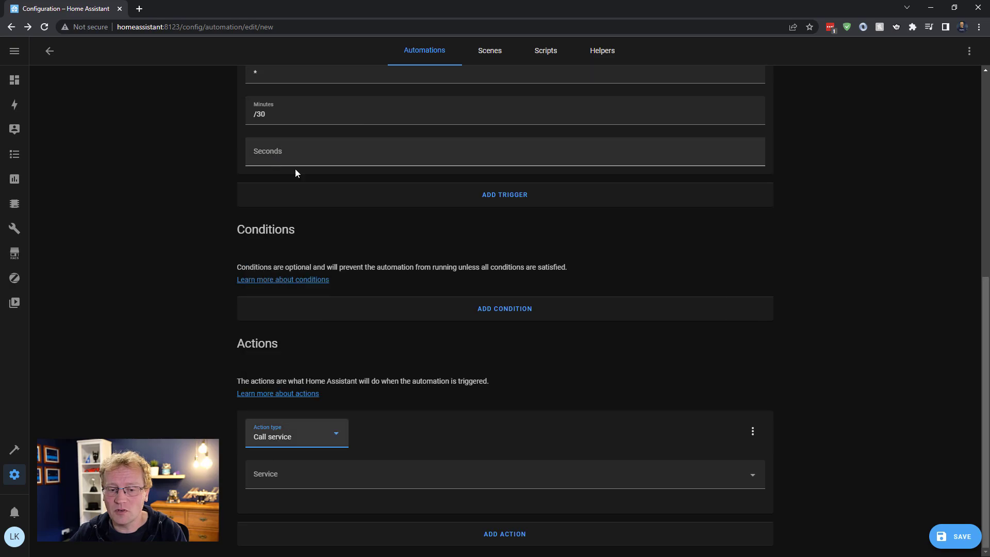
pyautogui.click(289, 474)
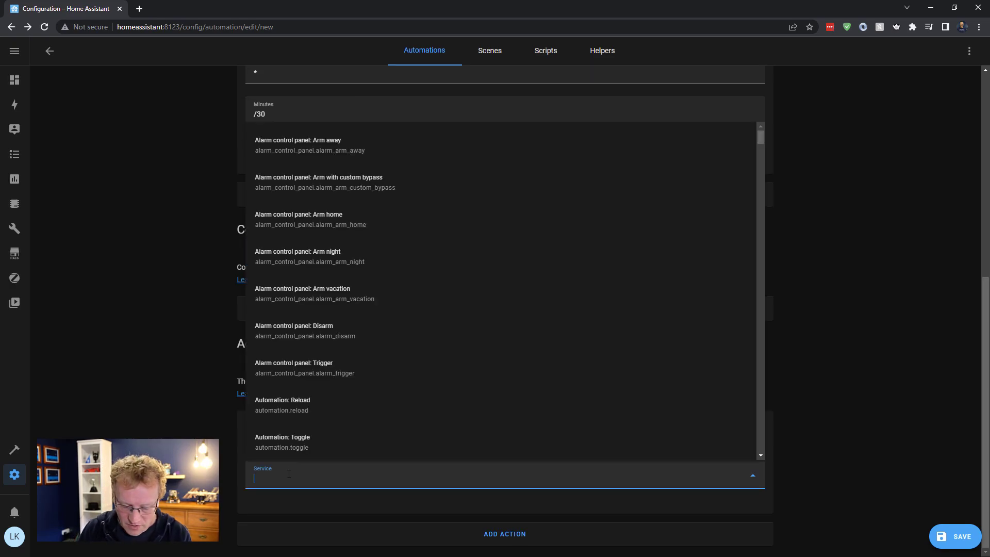
pyautogui.write('speed')
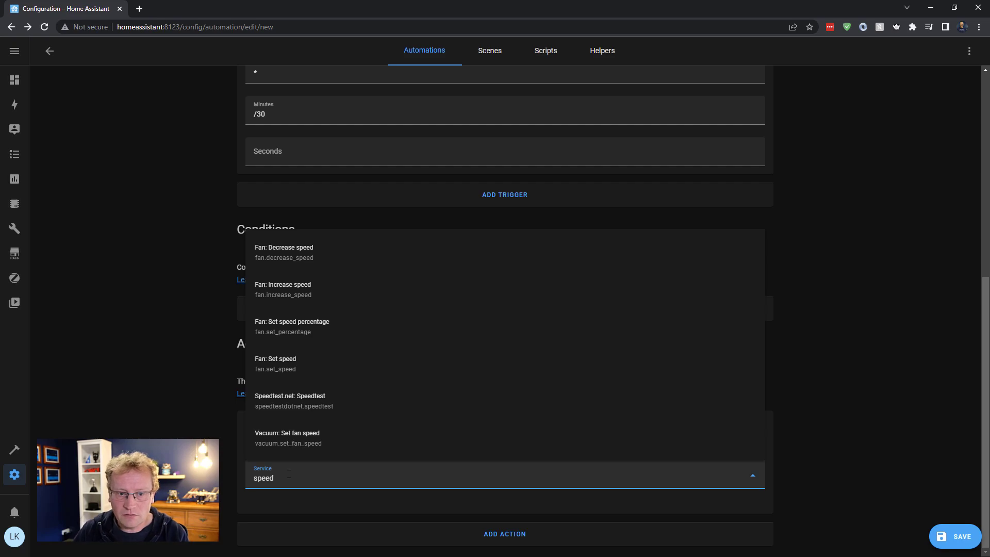
pyautogui.write('t')
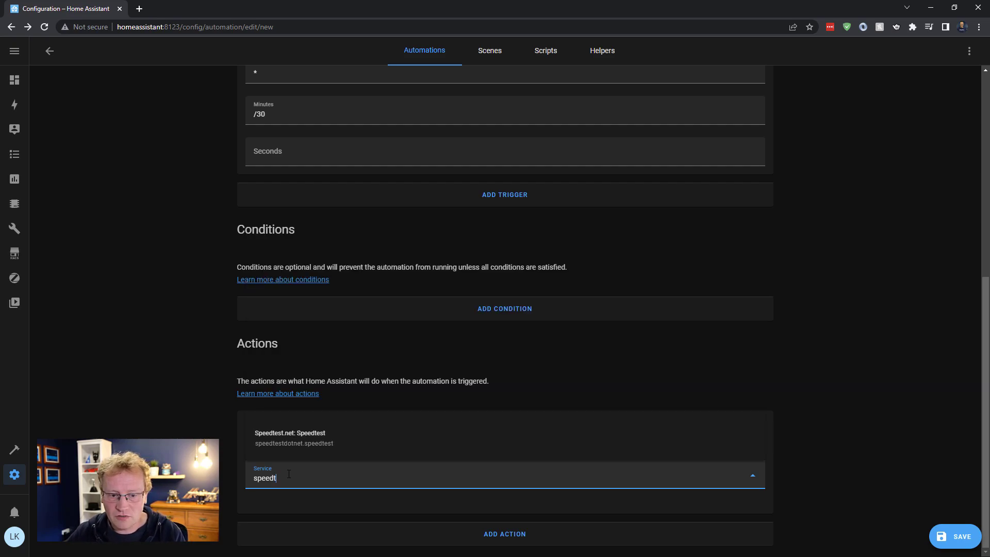
pyautogui.click(317, 441)
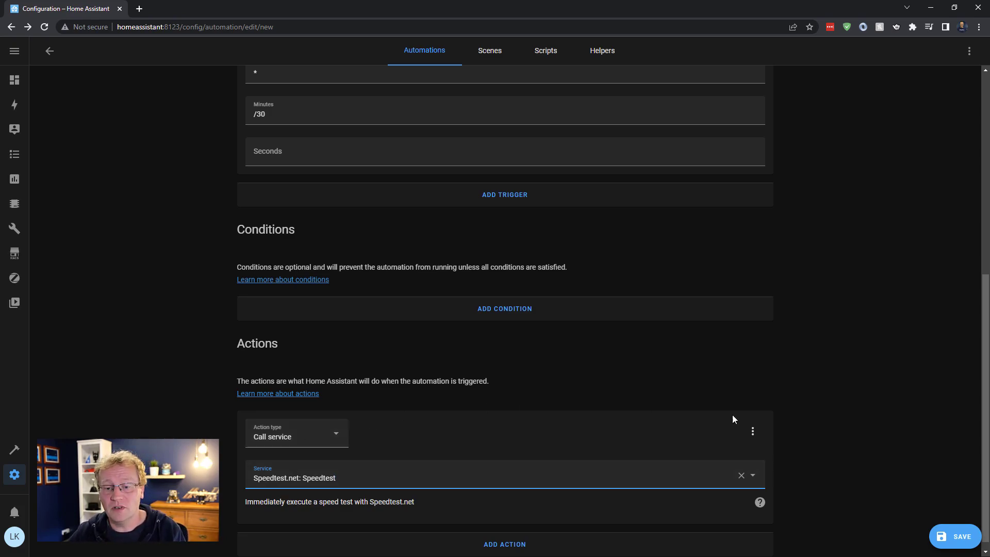
pyautogui.click(945, 537)
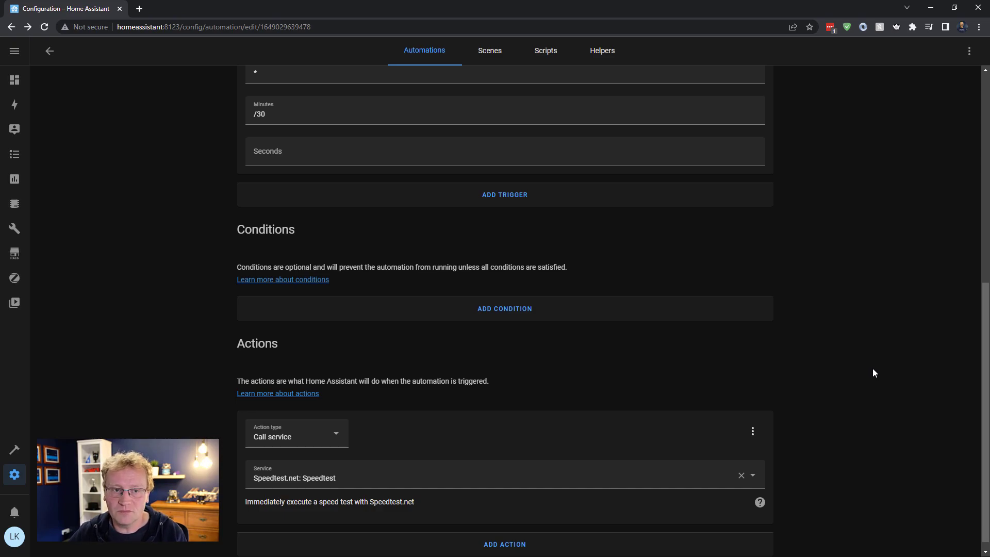
# Run the Run Speedtest automation's actions from the list, then return to Configuration.
pyautogui.scroll(8, 872, 368)
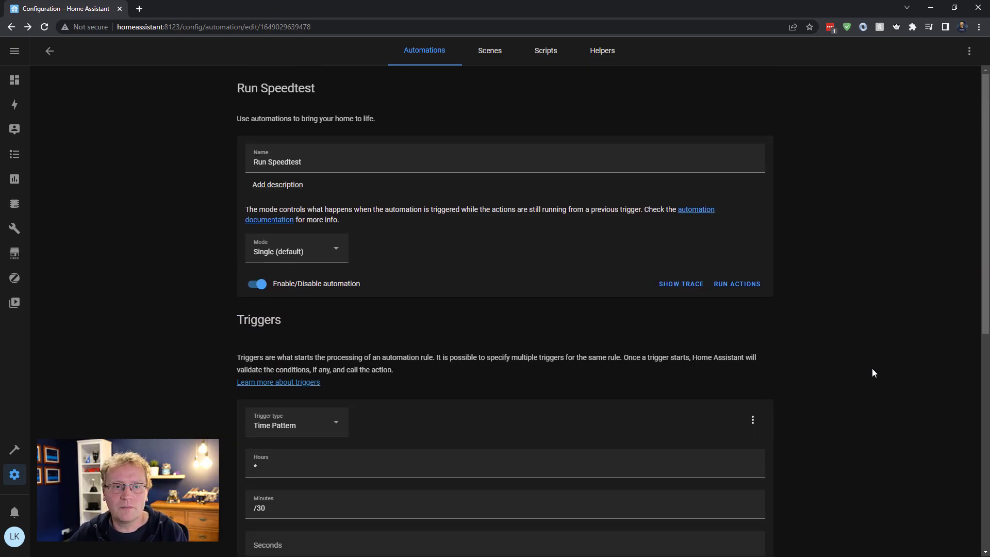
pyautogui.click(50, 52)
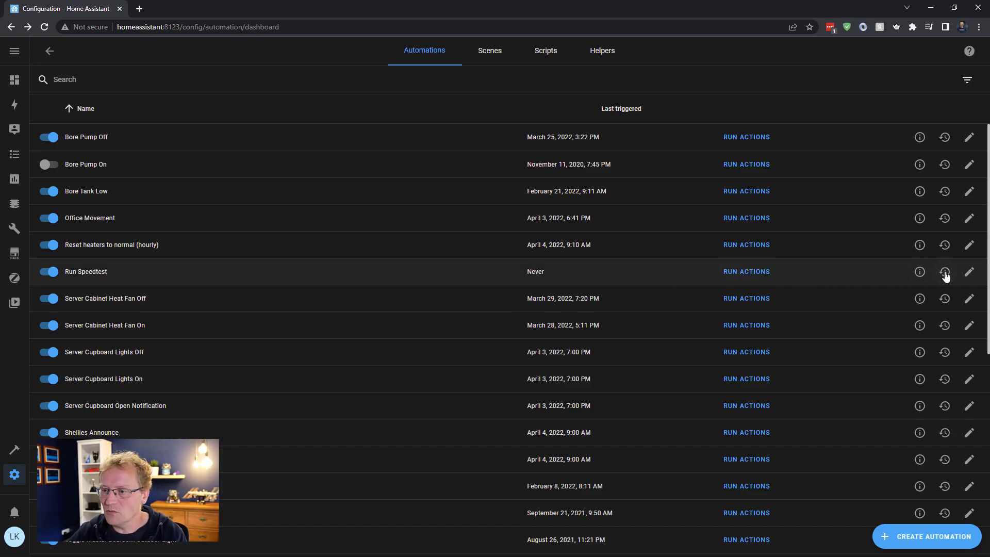
pyautogui.click(735, 275)
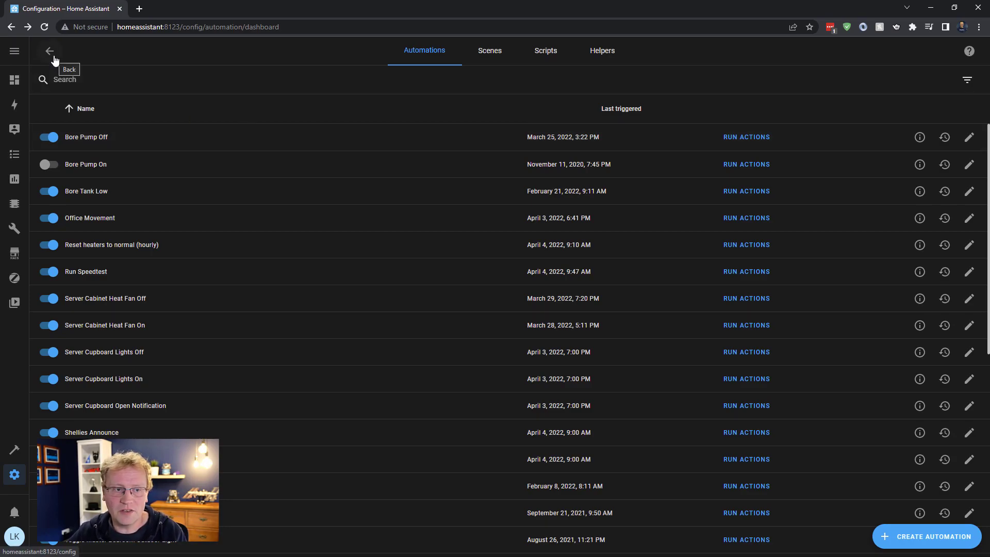
pyautogui.click(14, 474)
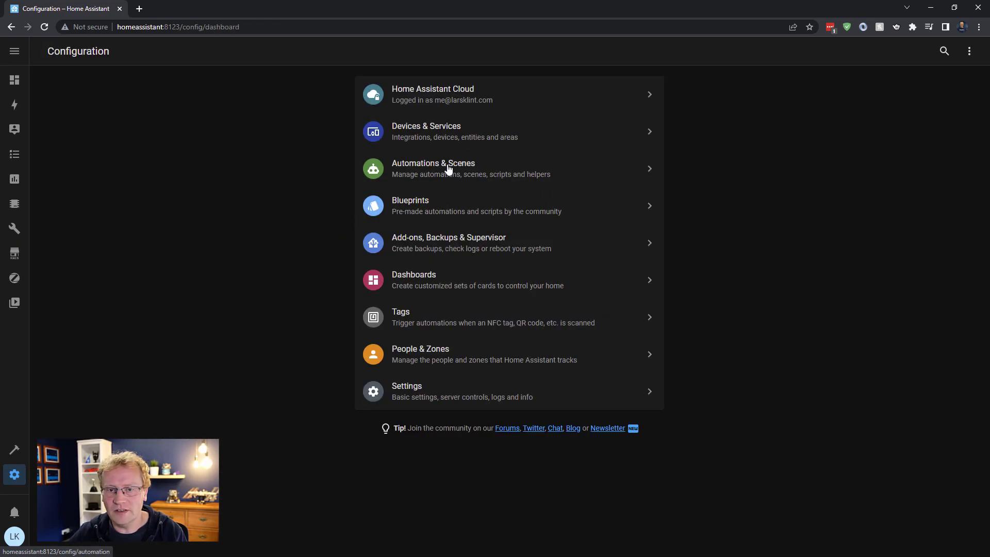
# Open the SpeedTest Download sensor and view its 73.64 Mbit/s reading and history.
pyautogui.click(419, 144)
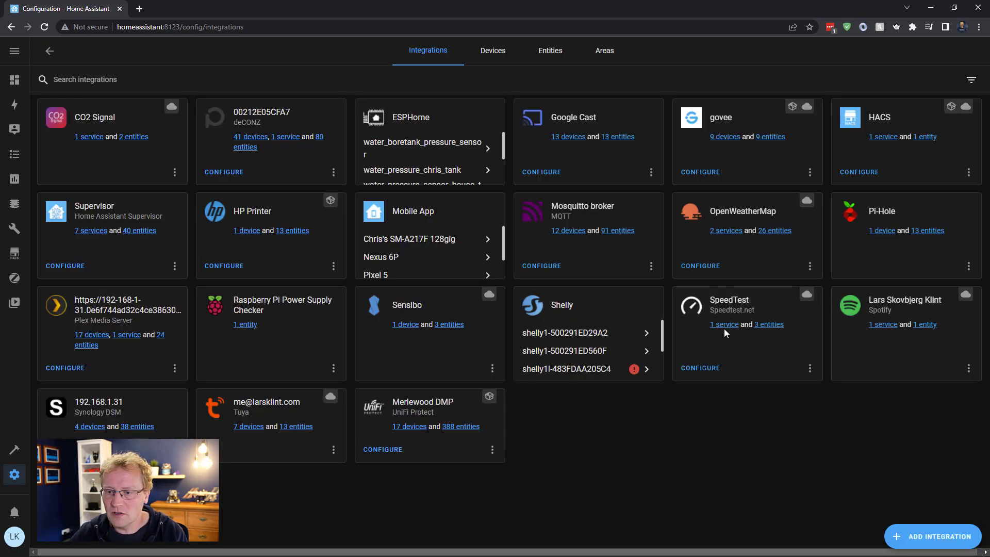
pyautogui.click(726, 326)
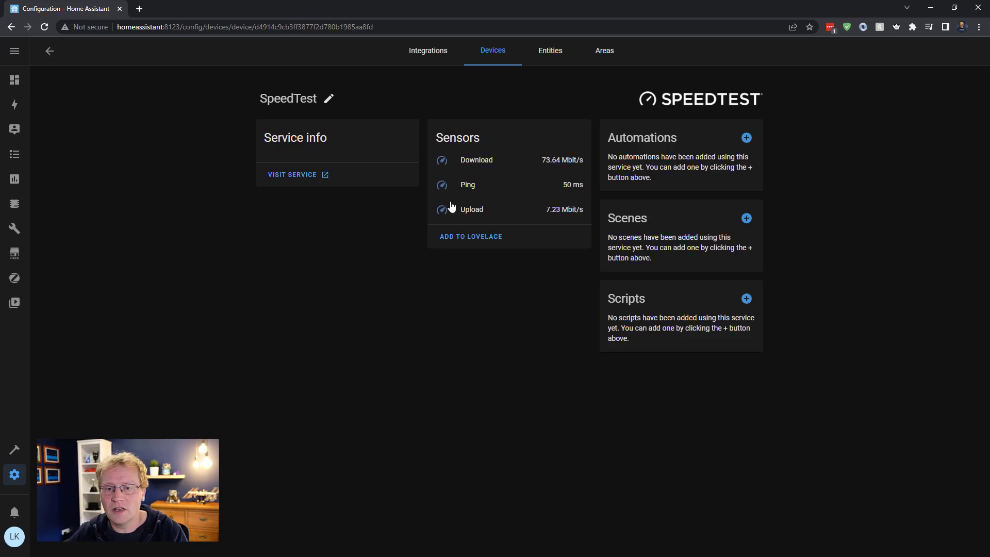
pyautogui.click(473, 164)
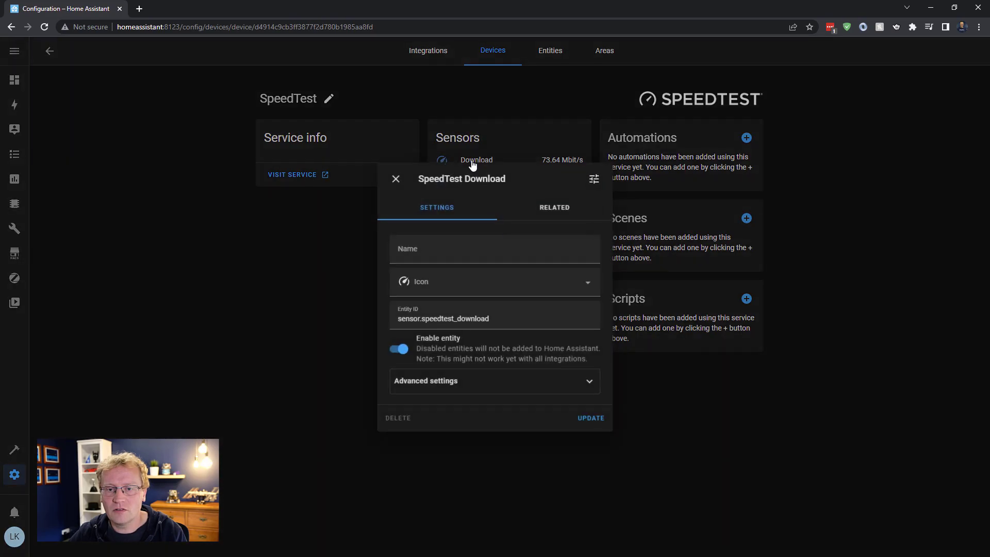
pyautogui.click(594, 178)
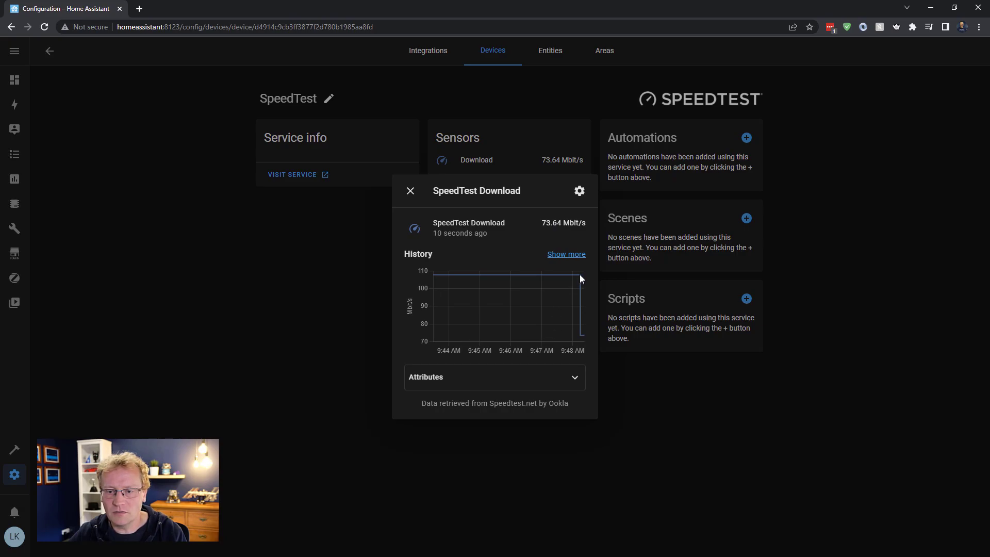
pyautogui.moveTo(580, 338)
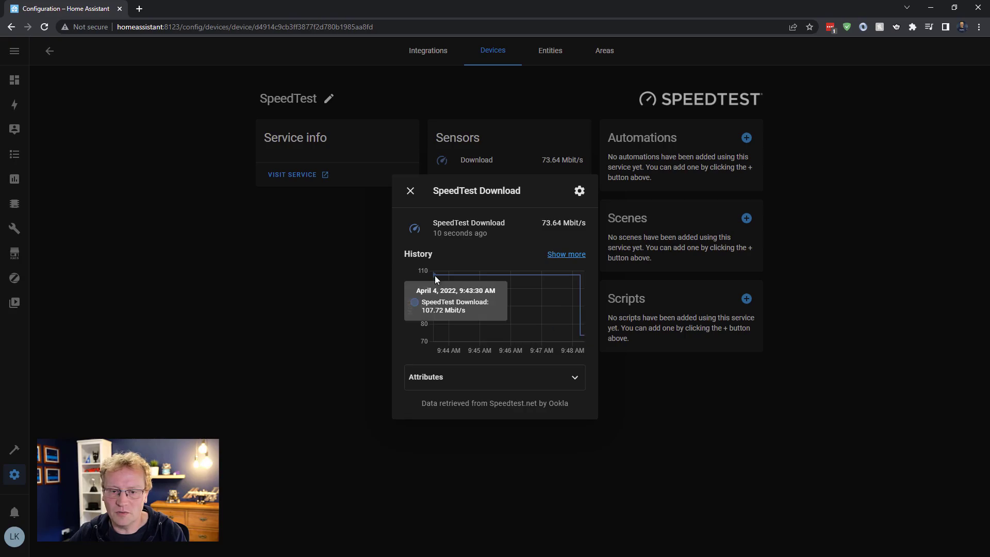
pyautogui.moveTo(434, 277)
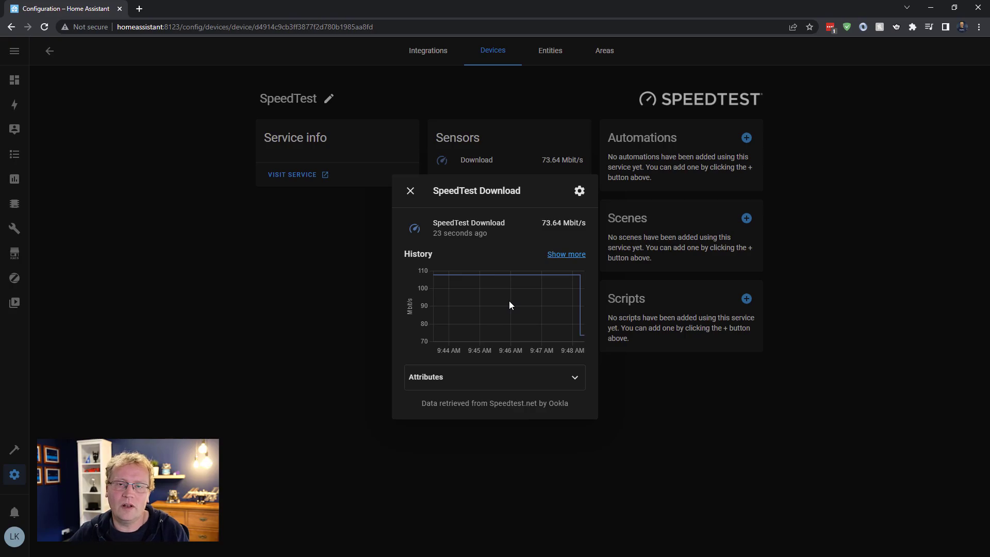
# Close the Download details and check the Ping sensor's 50 ms reading.
pyautogui.click(411, 191)
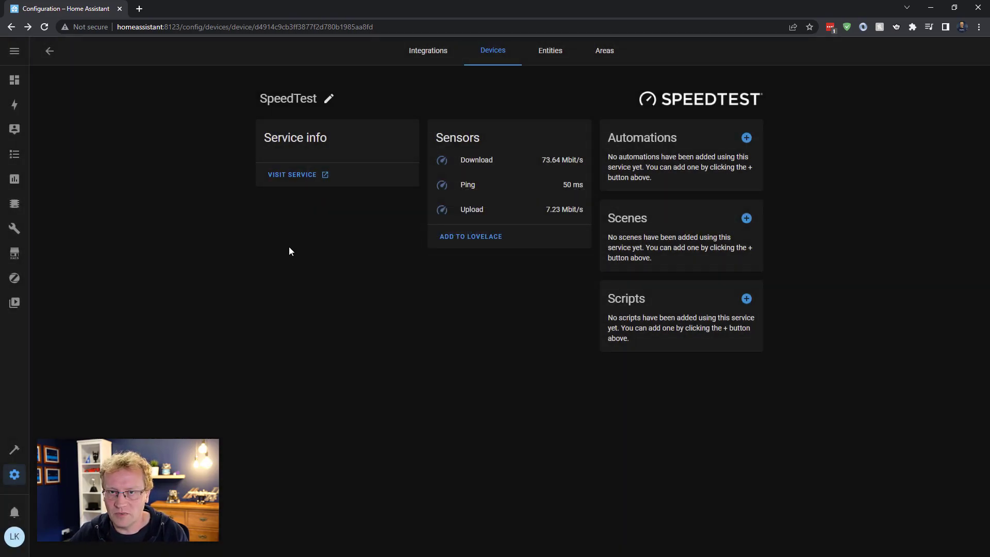
pyautogui.click(467, 186)
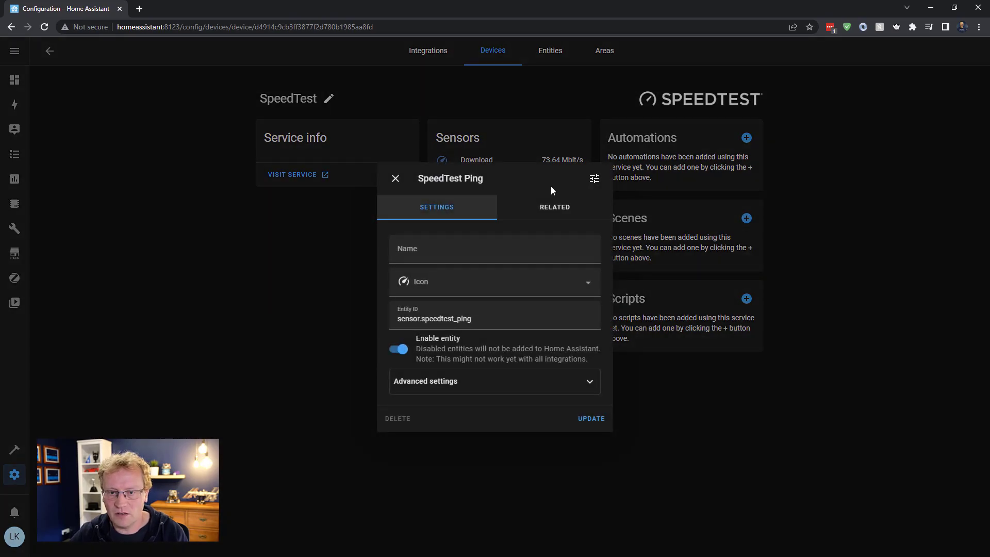
pyautogui.click(594, 181)
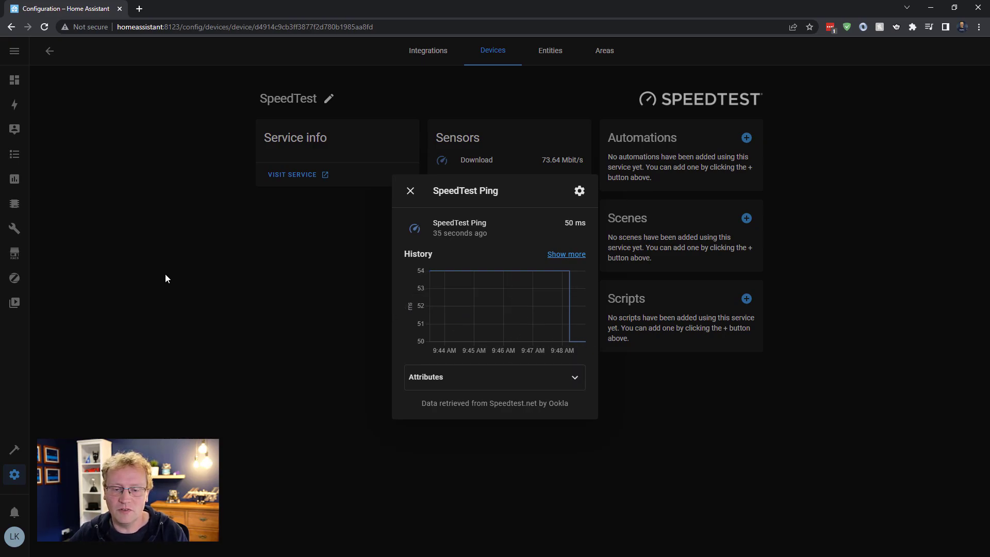
pyautogui.click(410, 192)
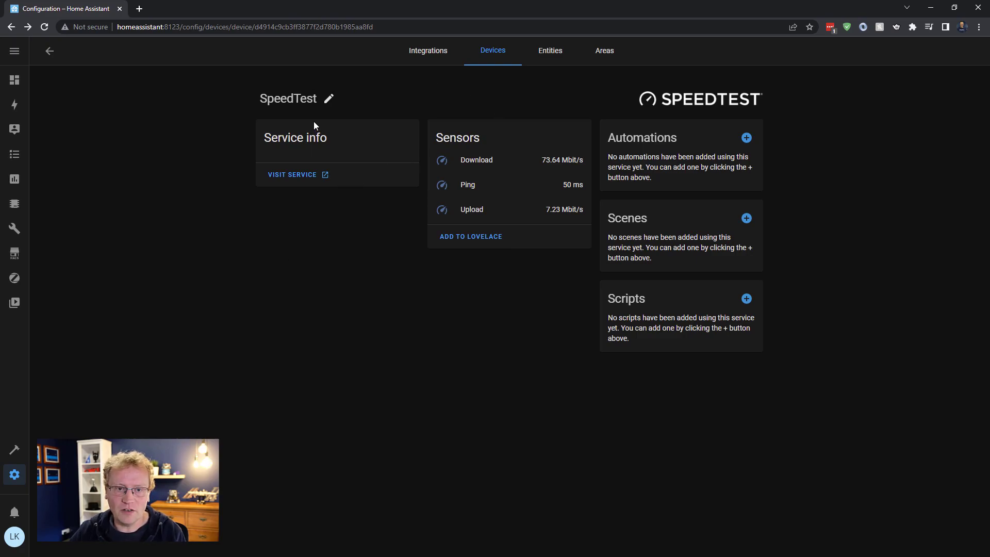
# From Automations & Scenes, start an empty automation and rename it 'Speed Download Low'.
pyautogui.click(15, 474)
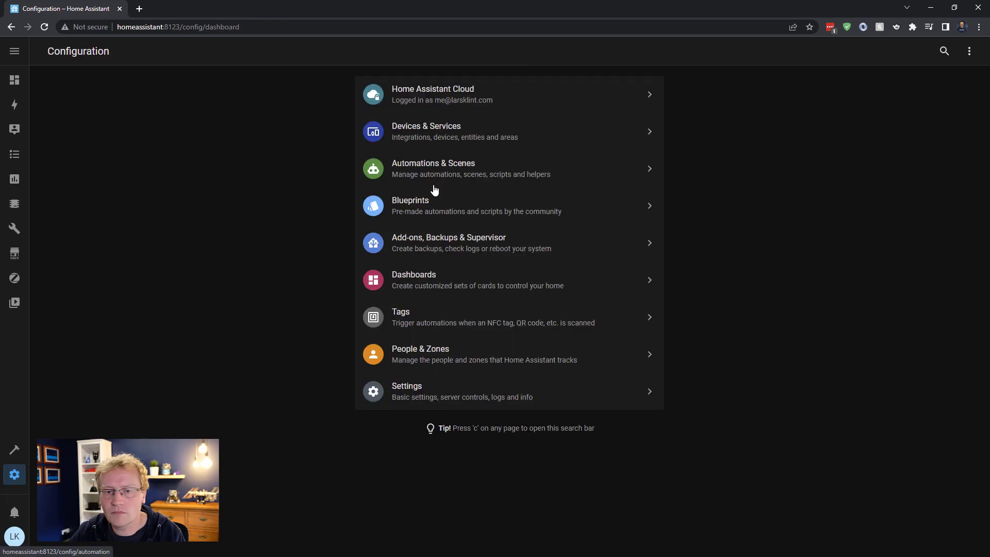
pyautogui.click(428, 176)
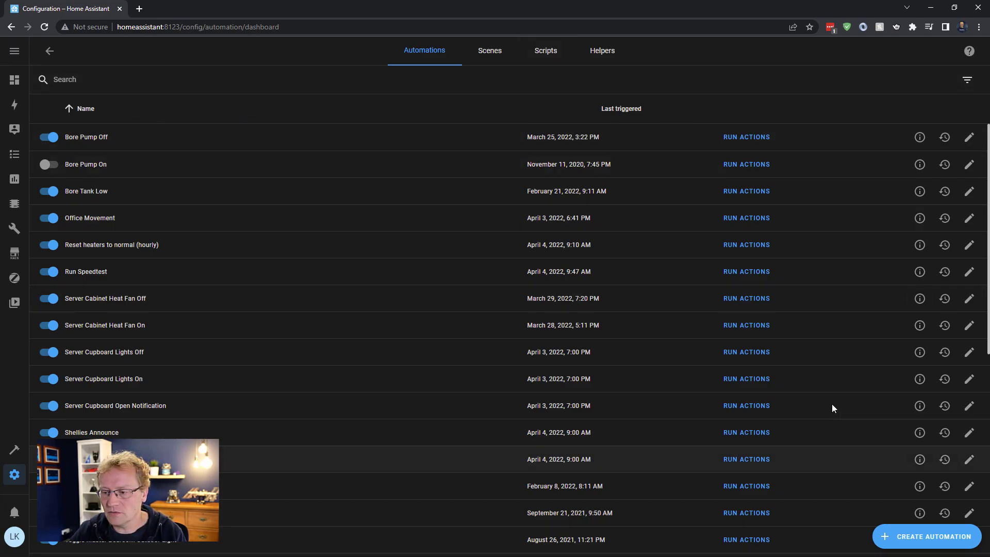
pyautogui.click(924, 541)
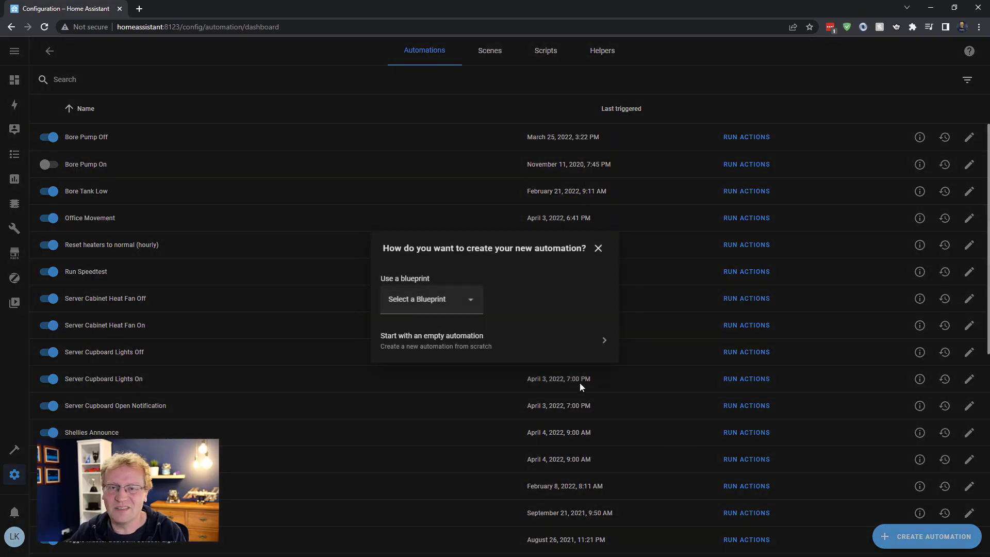
pyautogui.click(532, 340)
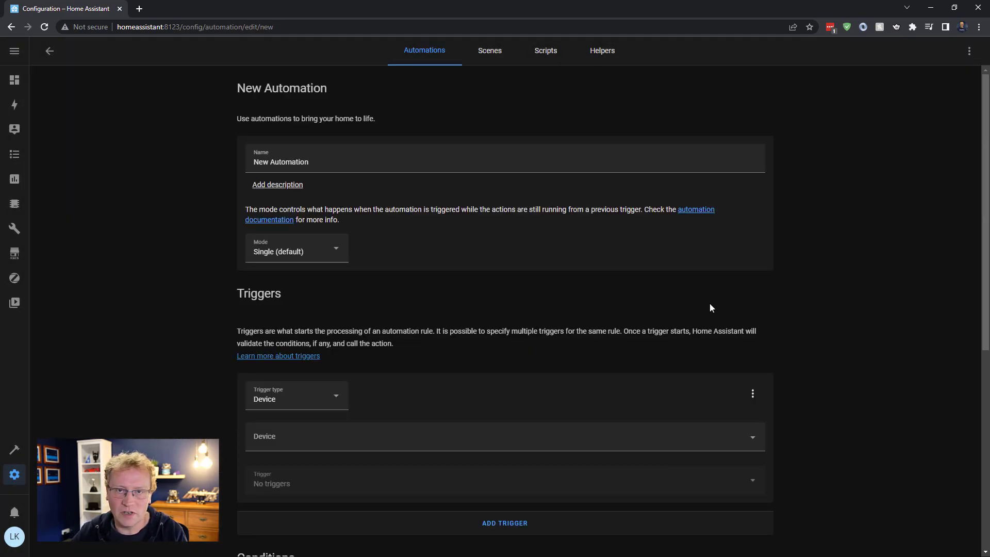
pyautogui.moveTo(330, 162); pyautogui.dragTo(218, 163)
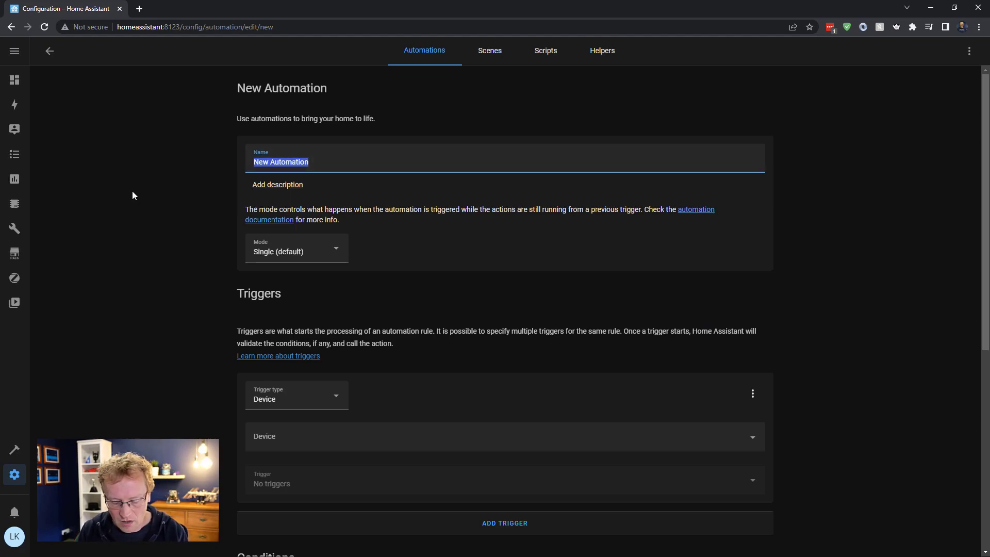
pyautogui.write('Alert')
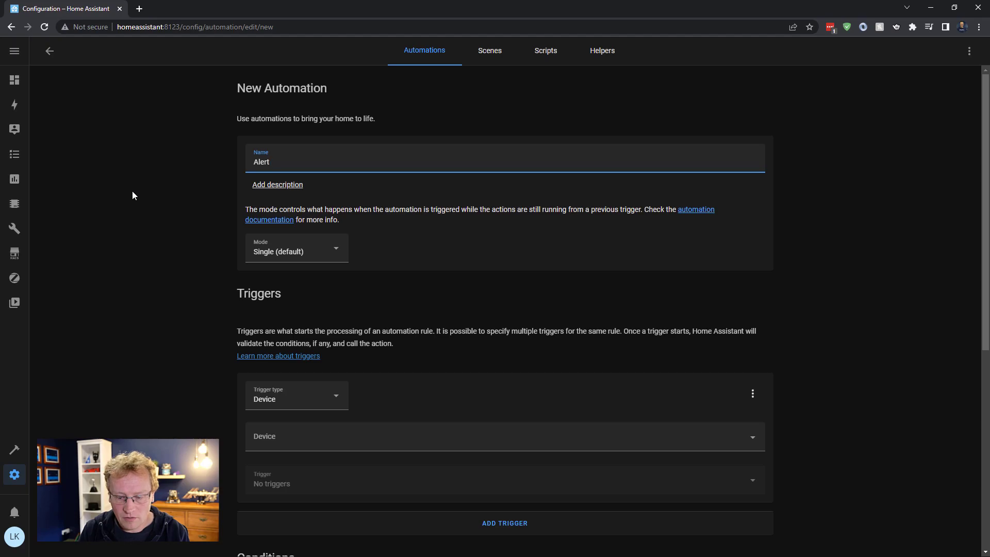
pyautogui.hotkey('ctrl', 'a')
pyautogui.write('Speed')
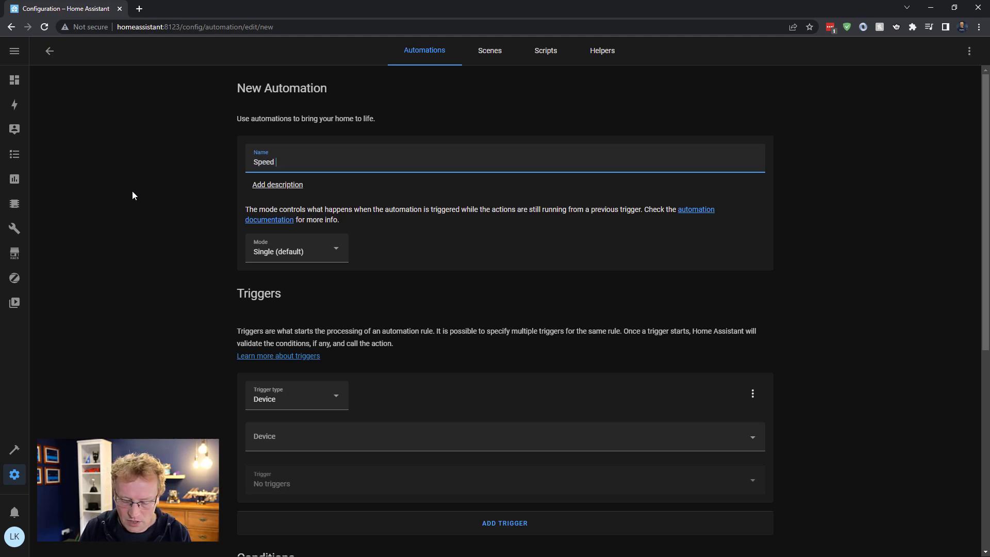
pyautogui.write(' Download')
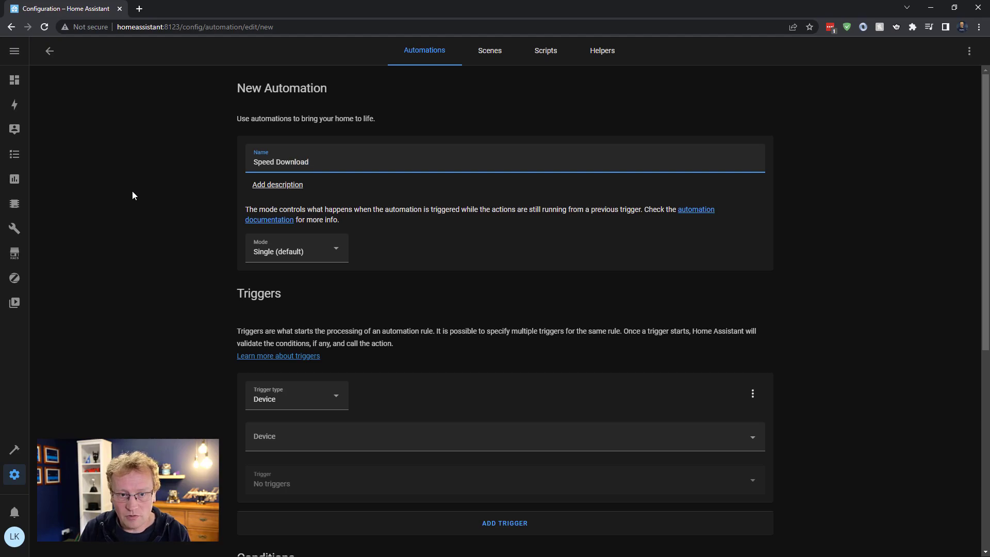
pyautogui.write(' Low')
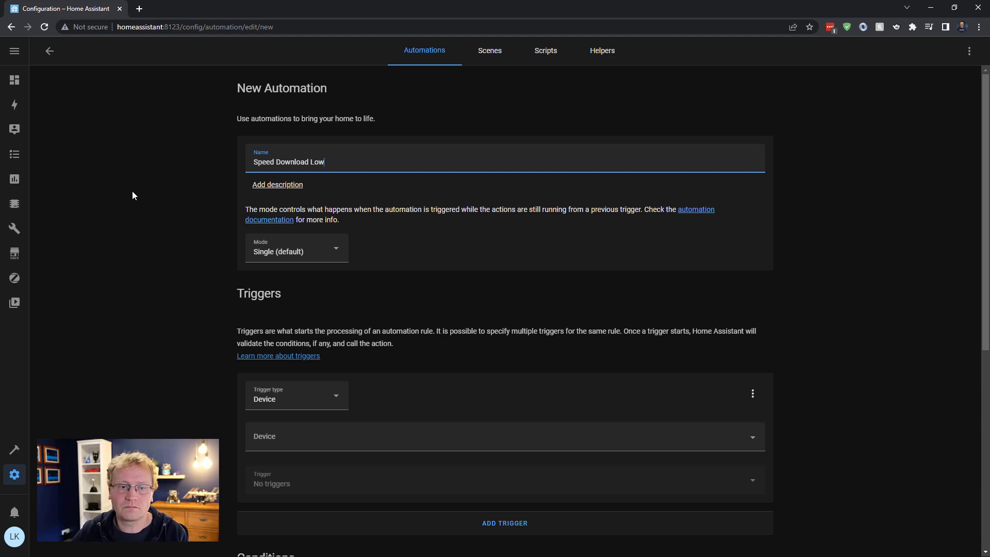
# Add a Template trigger and paste the sensor.speedtest_download threshold template into Value template.
pyautogui.scroll(-3, 145, 239)
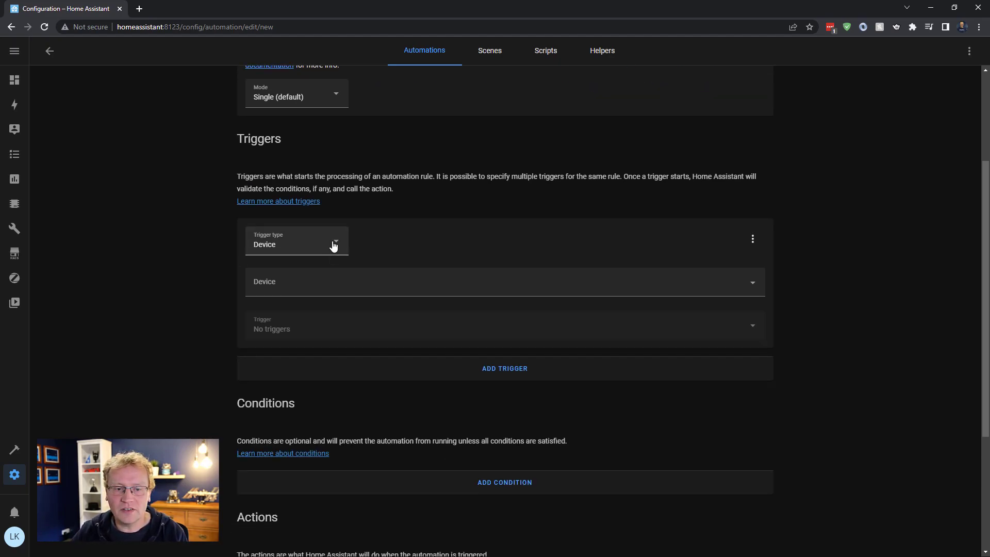
pyautogui.click(333, 246)
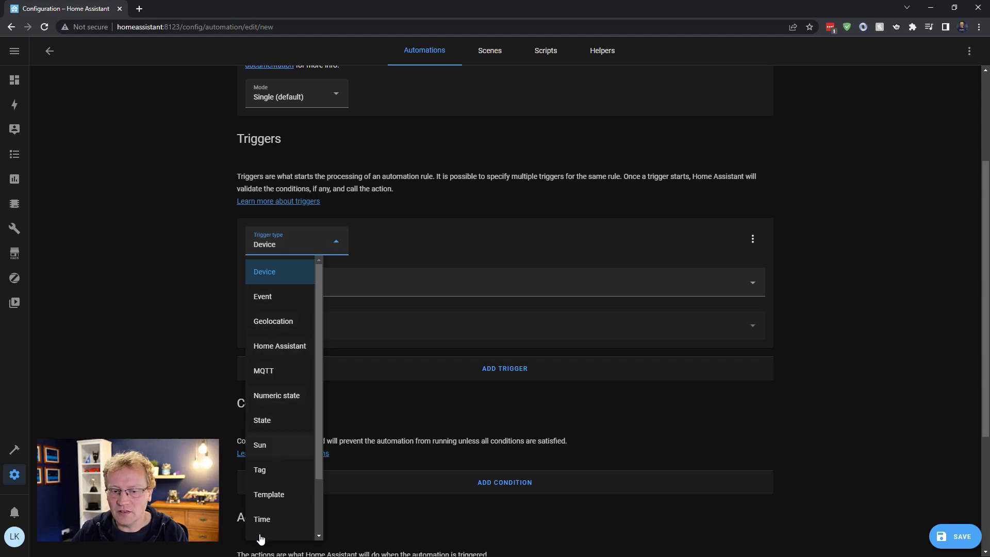
pyautogui.click(269, 495)
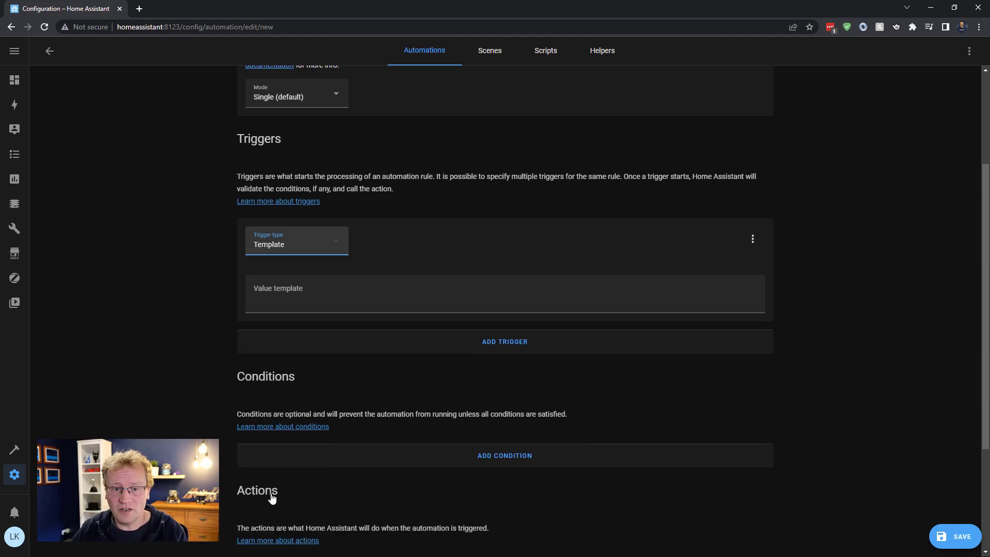
pyautogui.click(350, 300)
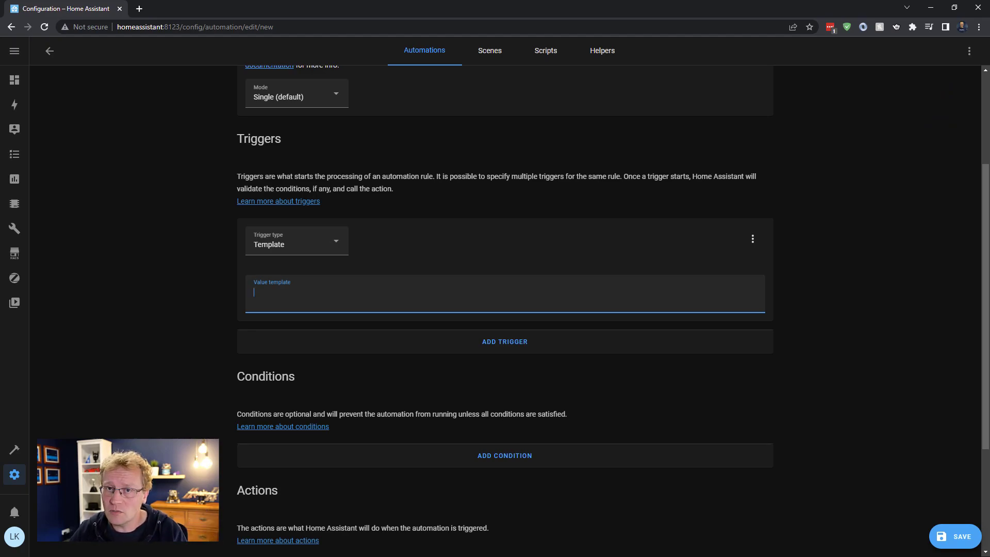
pyautogui.hotkey('alt', 'Tab')
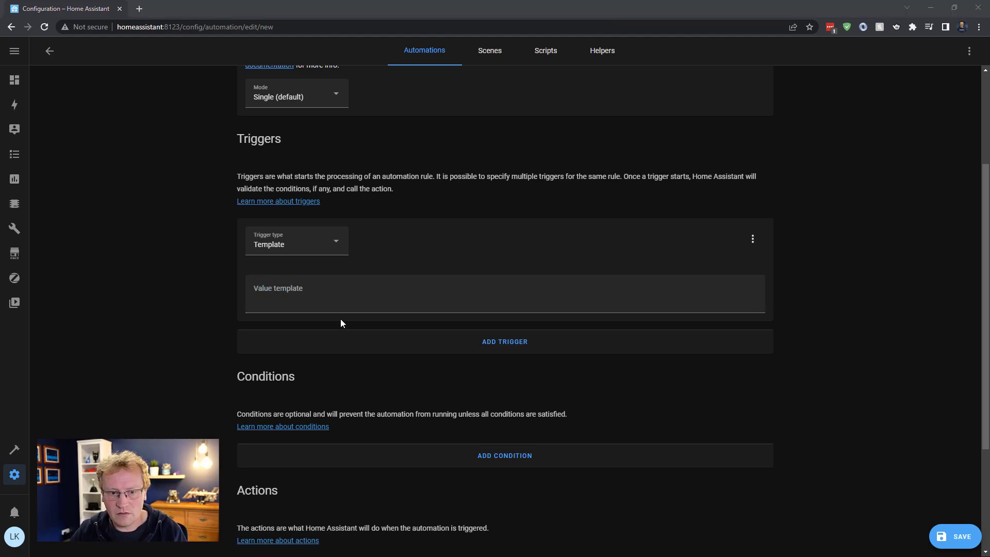
pyautogui.click(411, 311)
pyautogui.write("{{ states('sensor.speedtest_download')|float >= 10 }}")
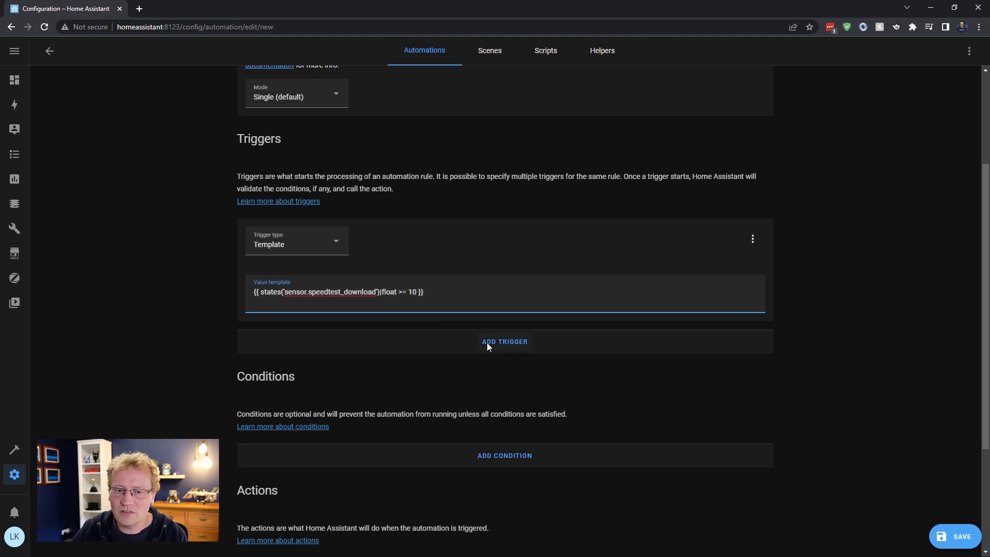
# Change the template comparison from '>= 10' to '<= 40'.
pyautogui.press('BackSpace')
pyautogui.write('<')
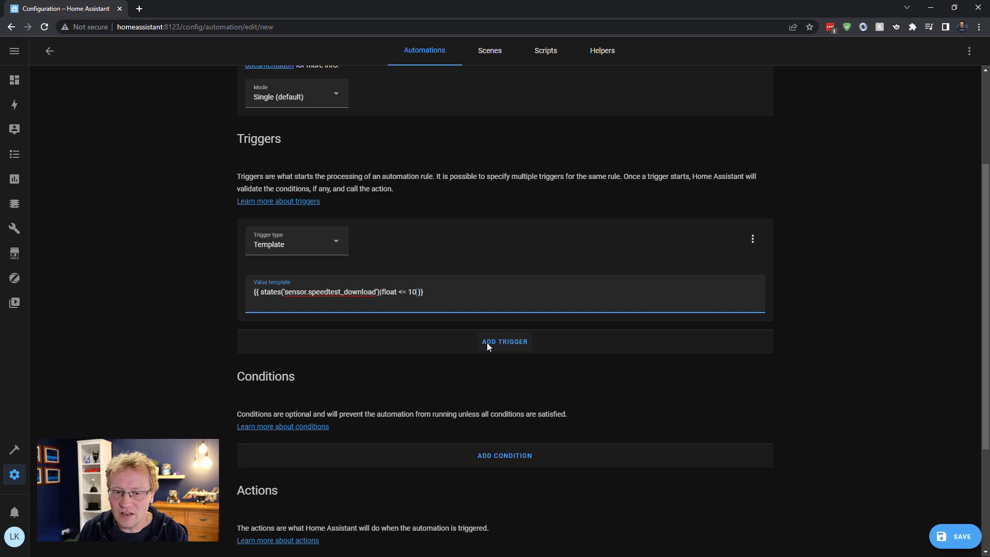
pyautogui.press('BackSpace')
pyautogui.press('BackSpace')
pyautogui.write('40')
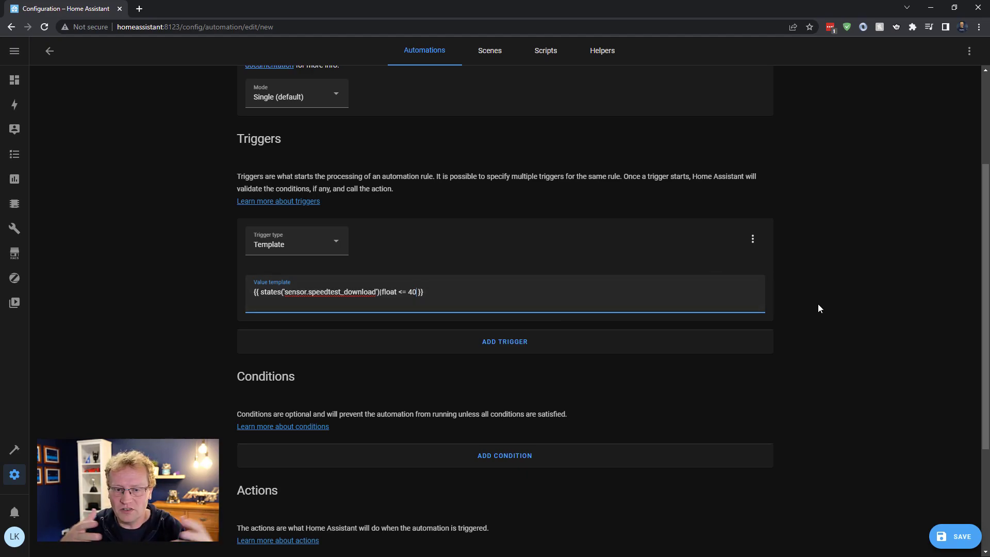
pyautogui.click(753, 242)
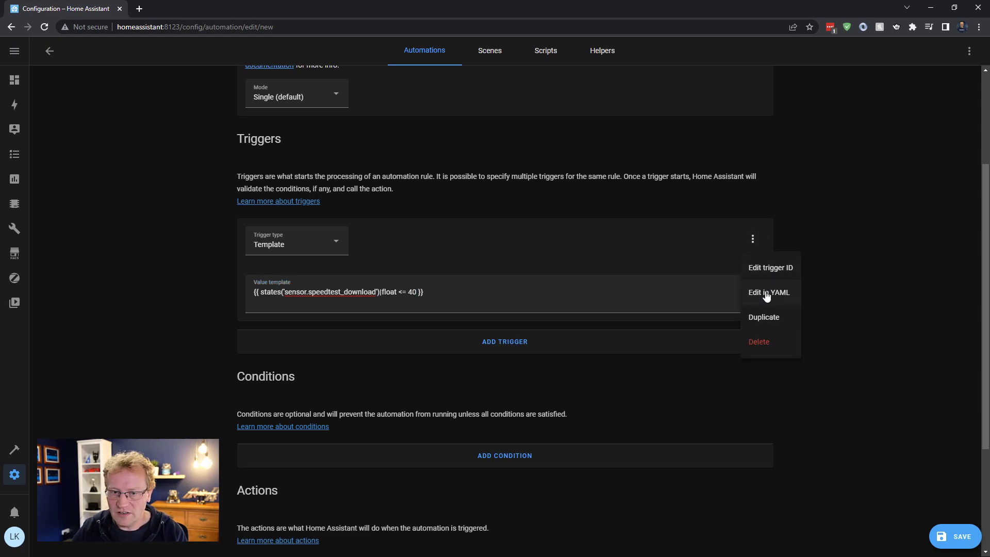
pyautogui.click(768, 293)
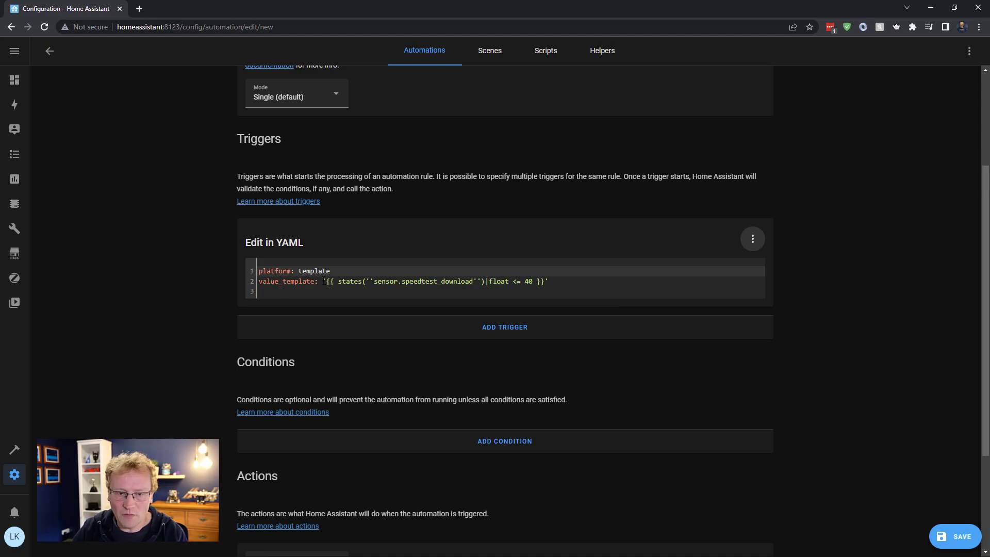
pyautogui.moveTo(326, 281); pyautogui.dragTo(546, 279)
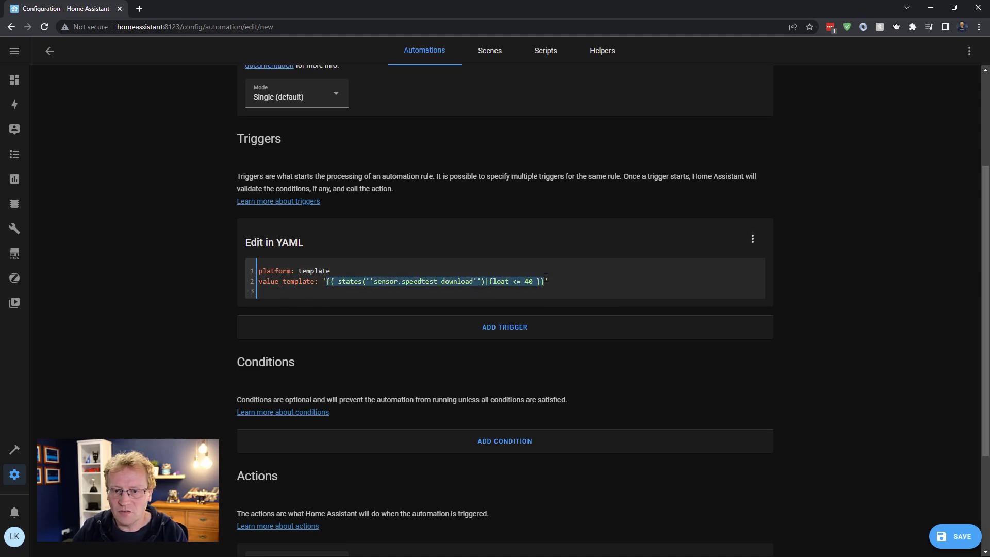
pyautogui.click(753, 241)
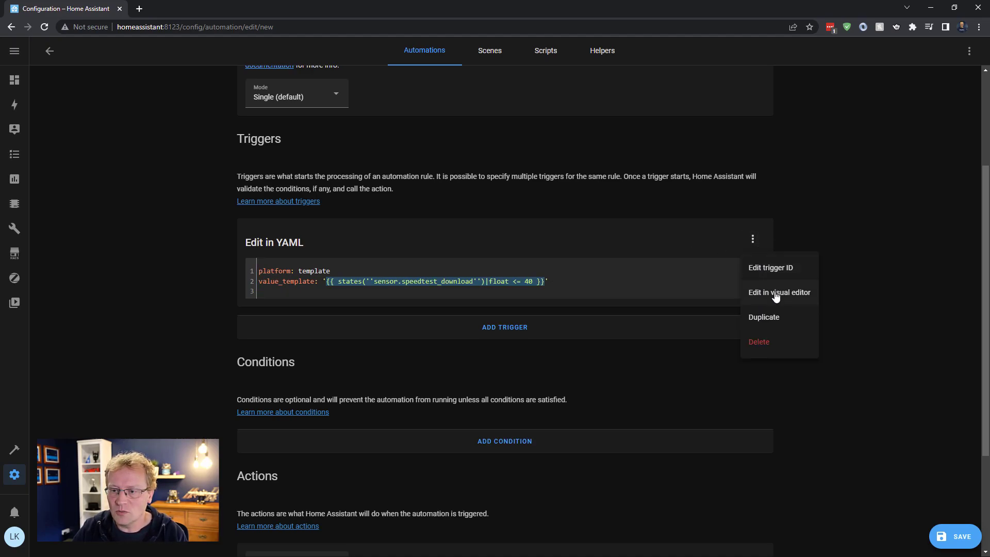
pyautogui.click(776, 297)
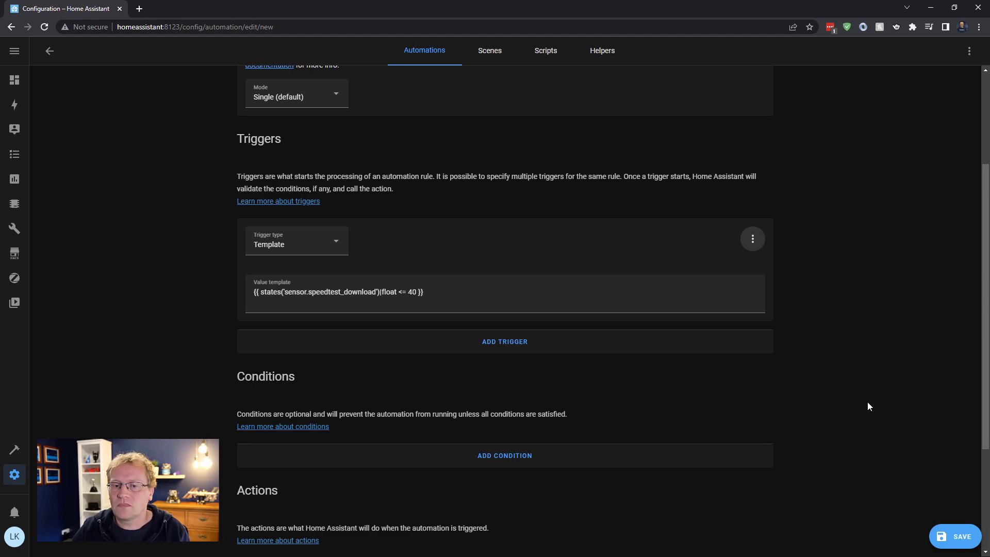
# Make the action a Call service using the mobile_app_pixel_5 notification service, found by searching 'noti'.
pyautogui.scroll(-3, 868, 403)
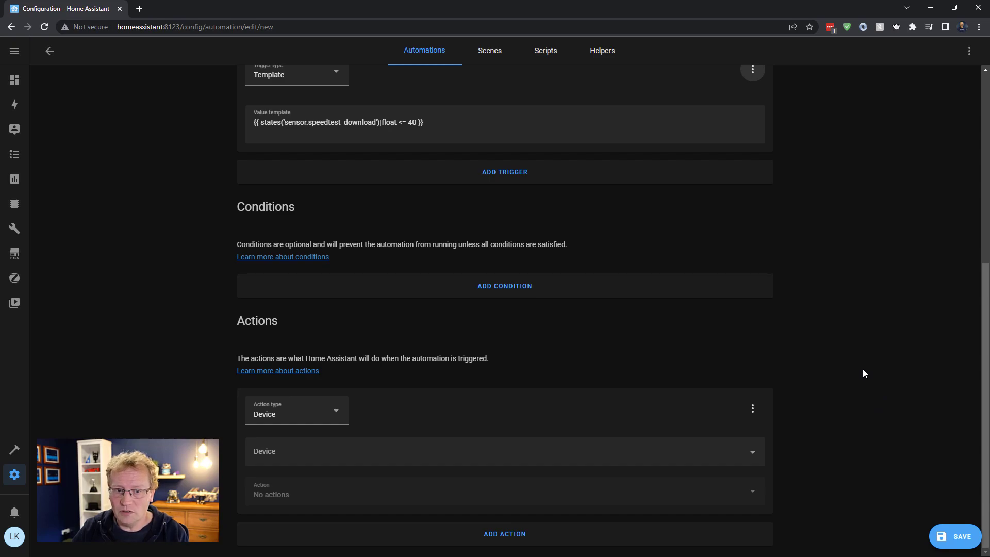
pyautogui.click(293, 418)
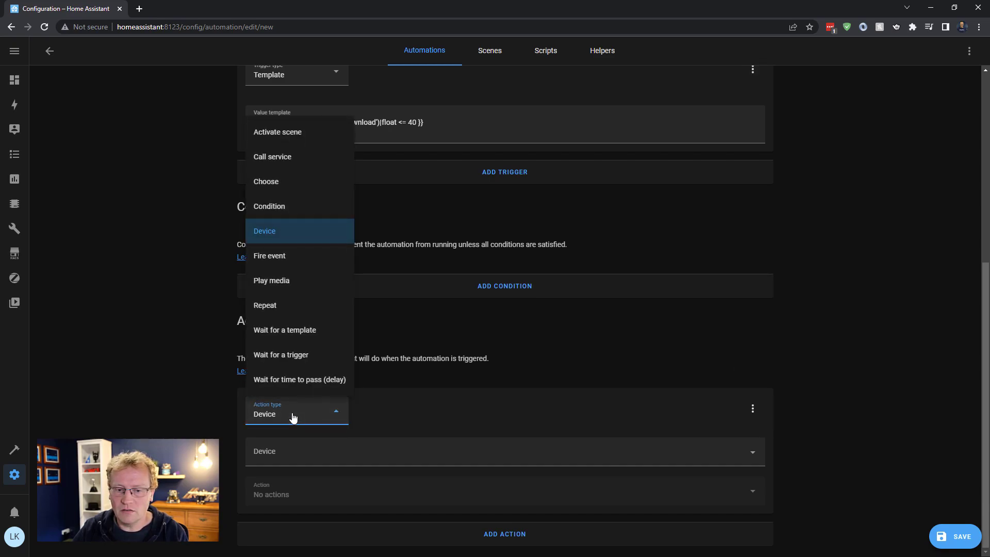
pyautogui.click(274, 161)
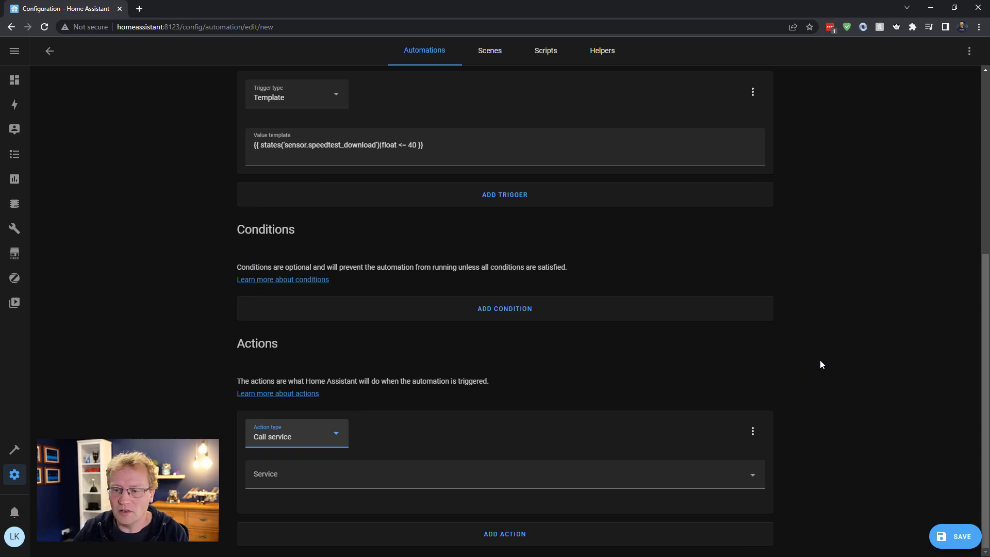
pyautogui.click(292, 479)
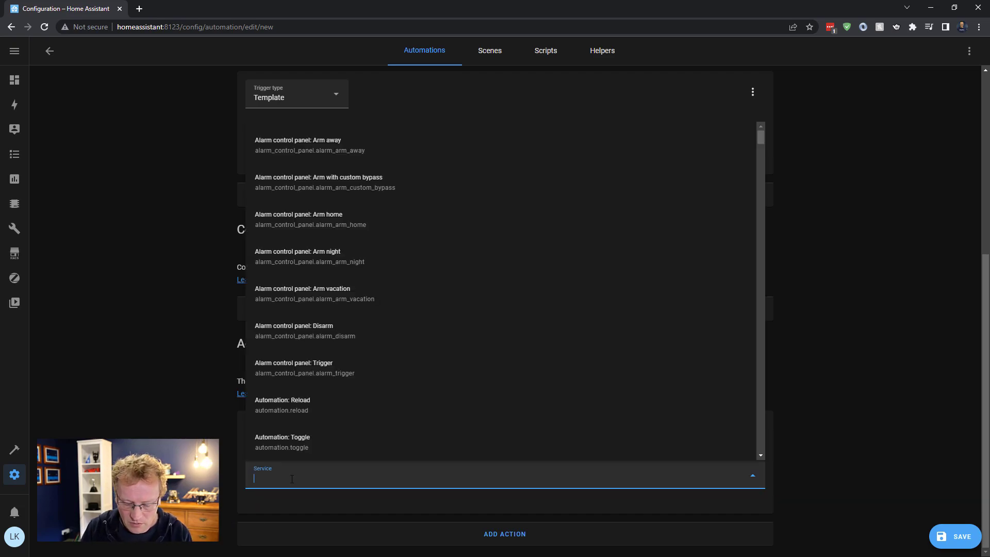
pyautogui.write('noti')
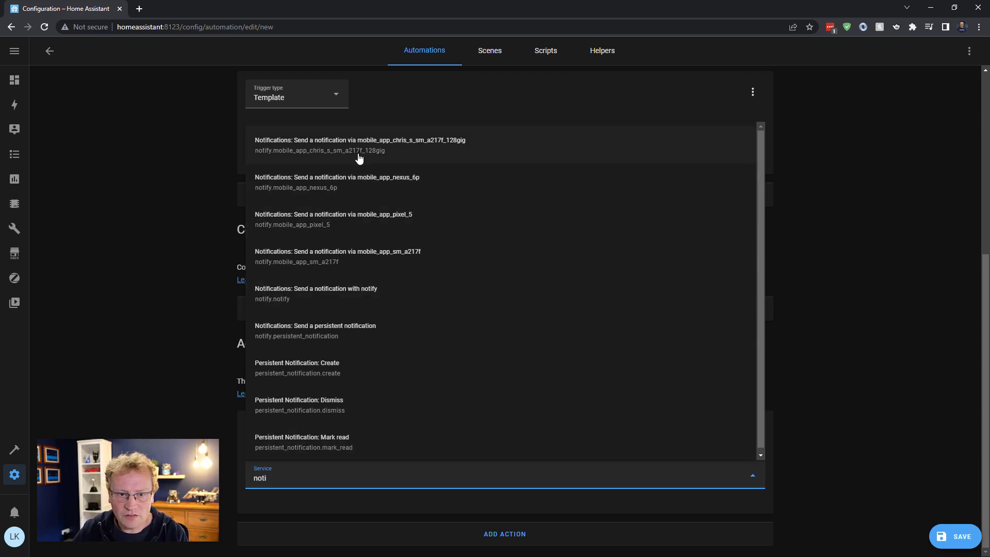
pyautogui.click(345, 223)
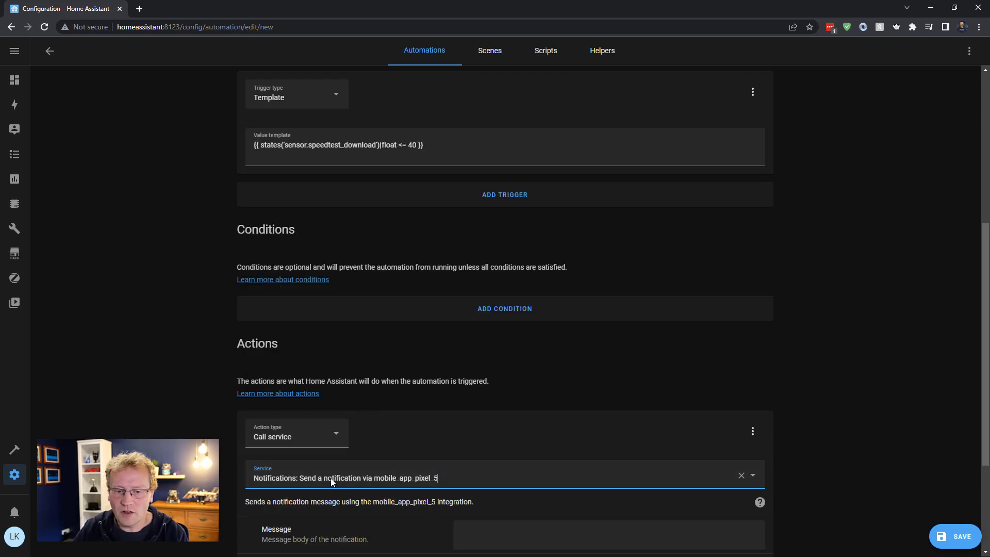
# Enable a title for the notification and set it to 'Download speed low'.
pyautogui.scroll(-3, 897, 428)
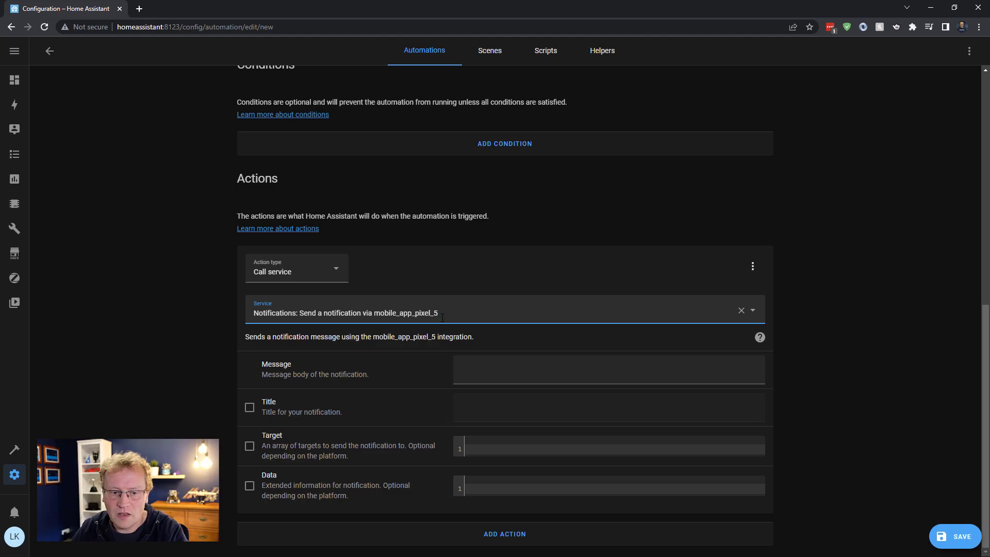
pyautogui.click(511, 380)
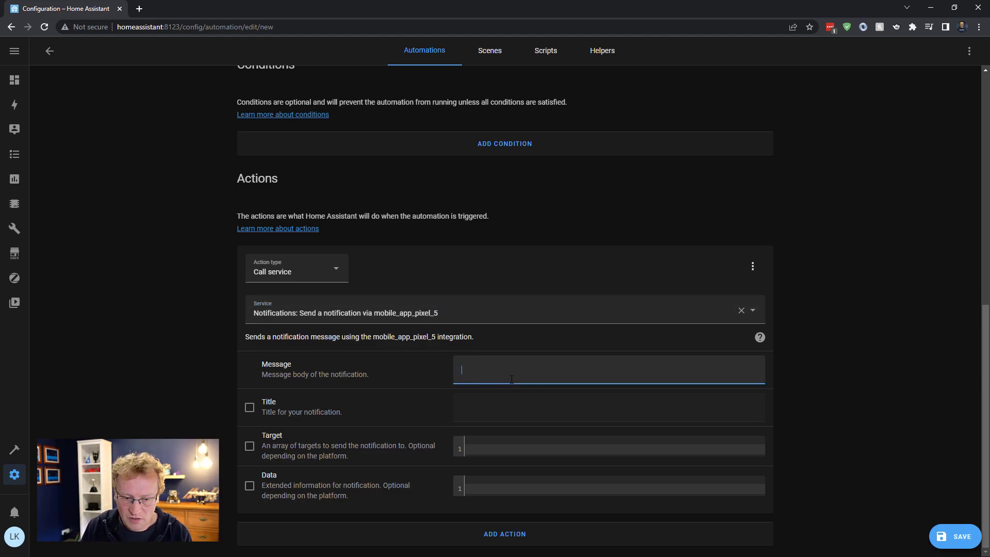
pyautogui.write('Download sp')
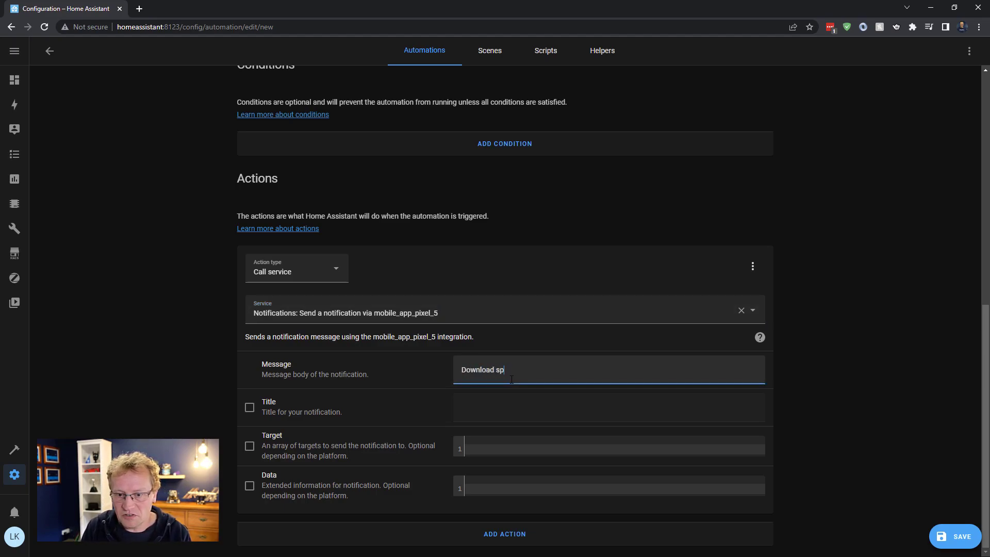
pyautogui.write('eed low')
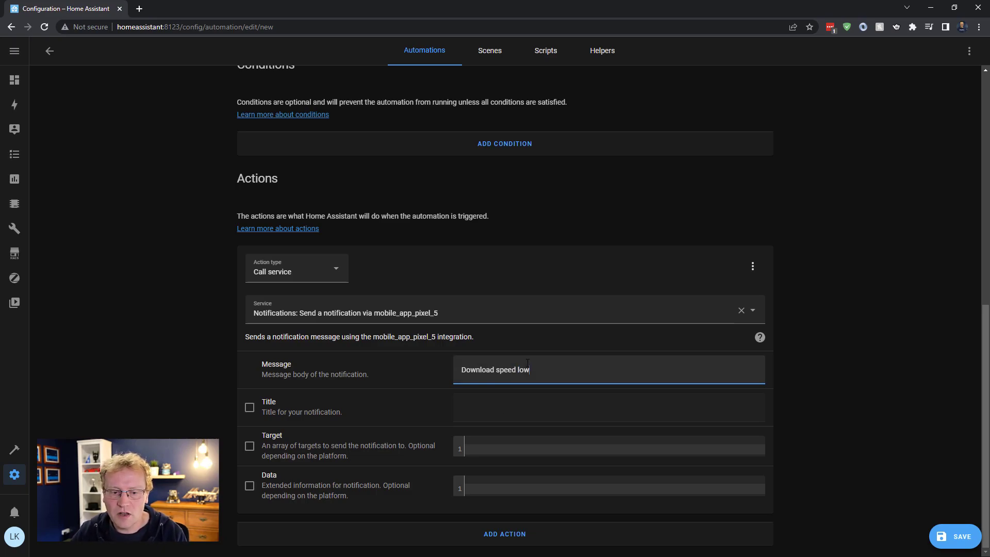
pyautogui.moveTo(531, 370); pyautogui.dragTo(451, 396)
pyautogui.hotkey('ctrl', 'c')
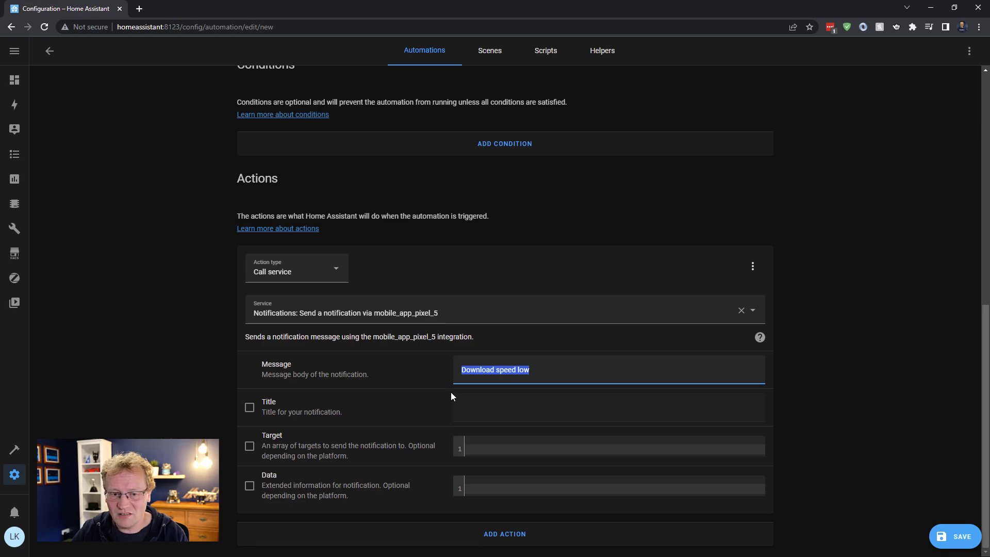
pyautogui.click(249, 407)
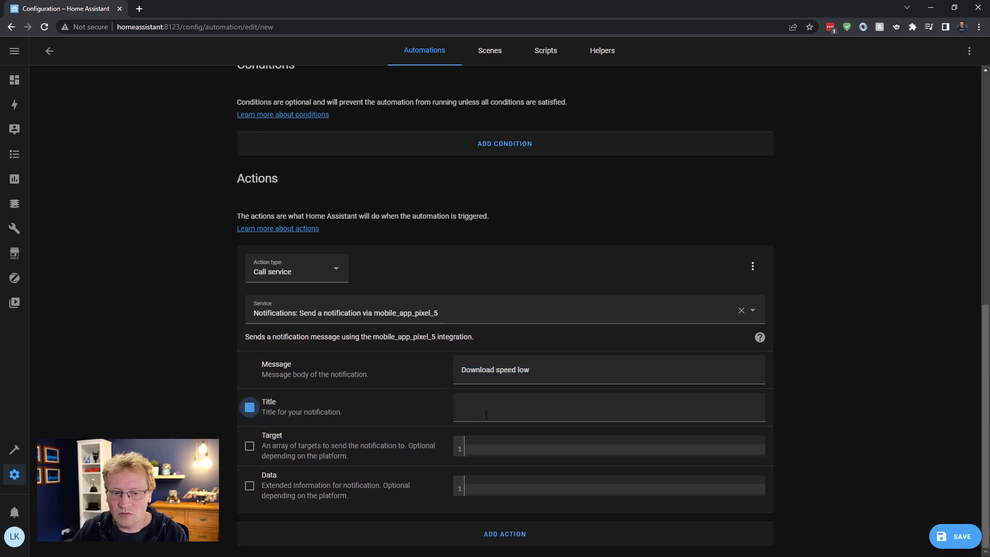
pyautogui.click(522, 410)
pyautogui.hotkey('ctrl', 'v')
# Replace the notification message with 'Be aware: Internet slow'.
pyautogui.moveTo(550, 380); pyautogui.dragTo(427, 380)
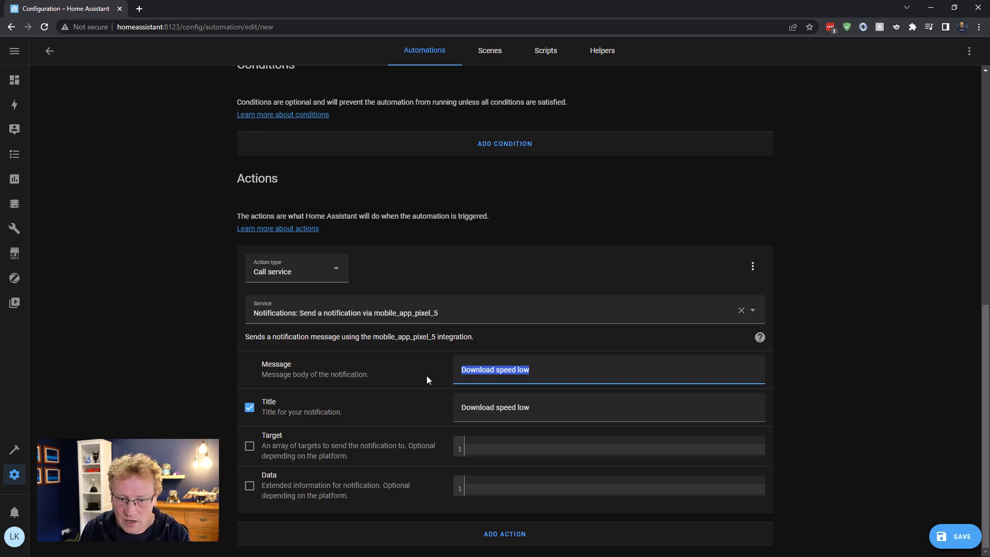
pyautogui.press('BackSpace')
pyautogui.write('Be aware')
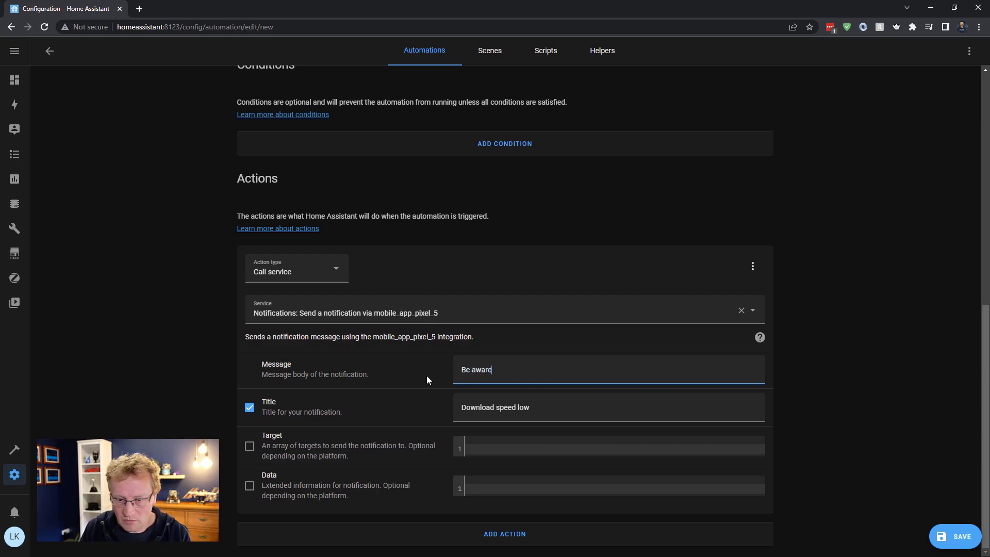
pyautogui.write(':"Inte')
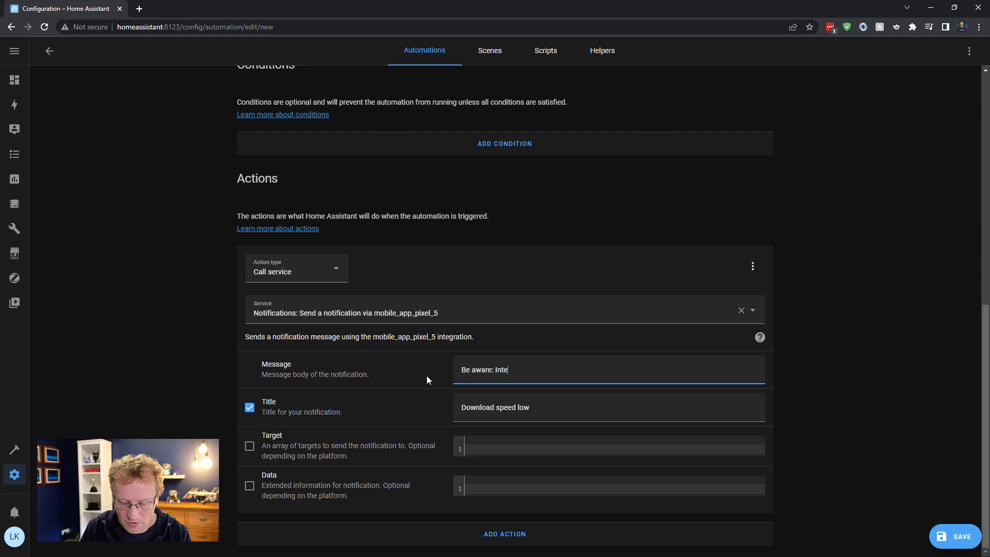
pyautogui.write('rnet slow')
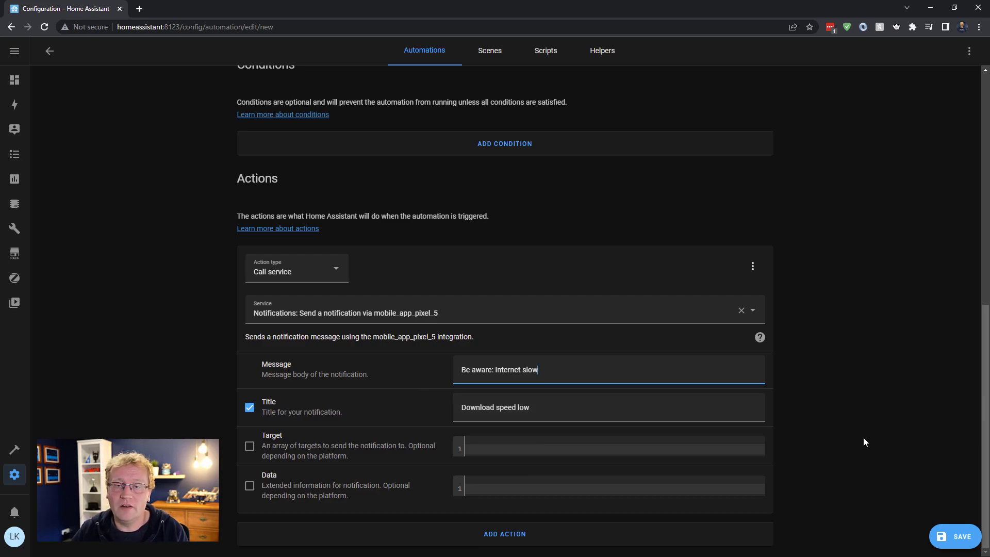
# Save the Speed Download Low automation and find it in the automations list.
pyautogui.click(960, 538)
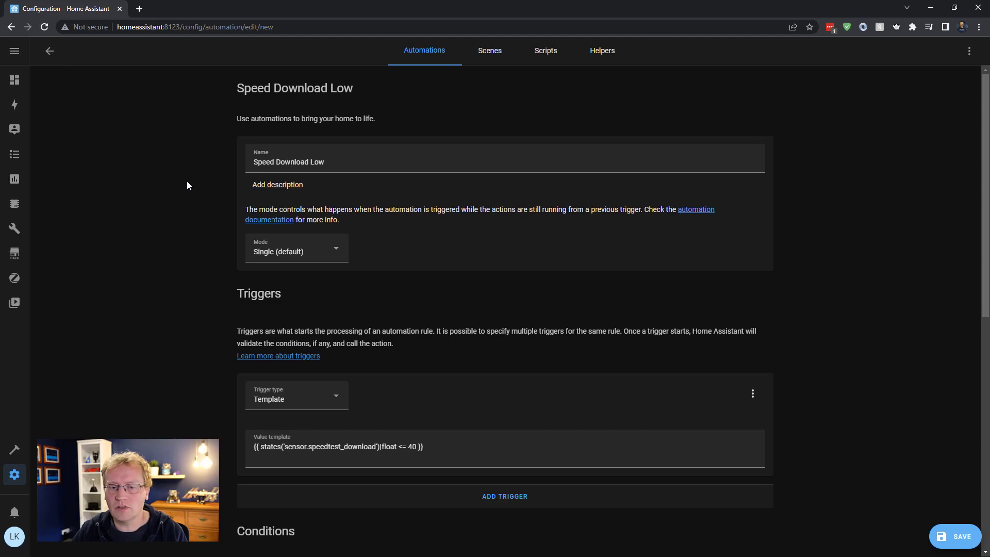
pyautogui.hotkey('alt', 'Left')
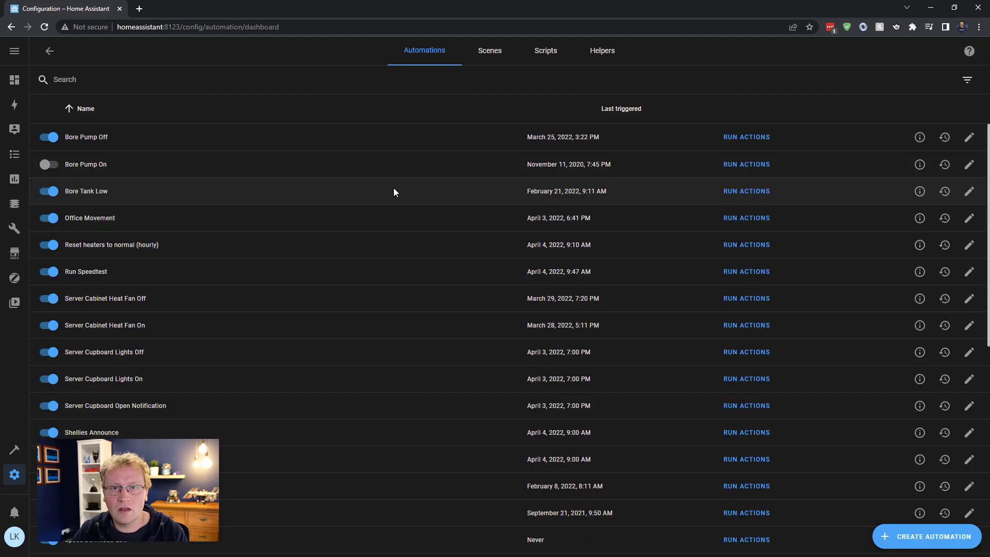
pyautogui.scroll(-3, 196, 394)
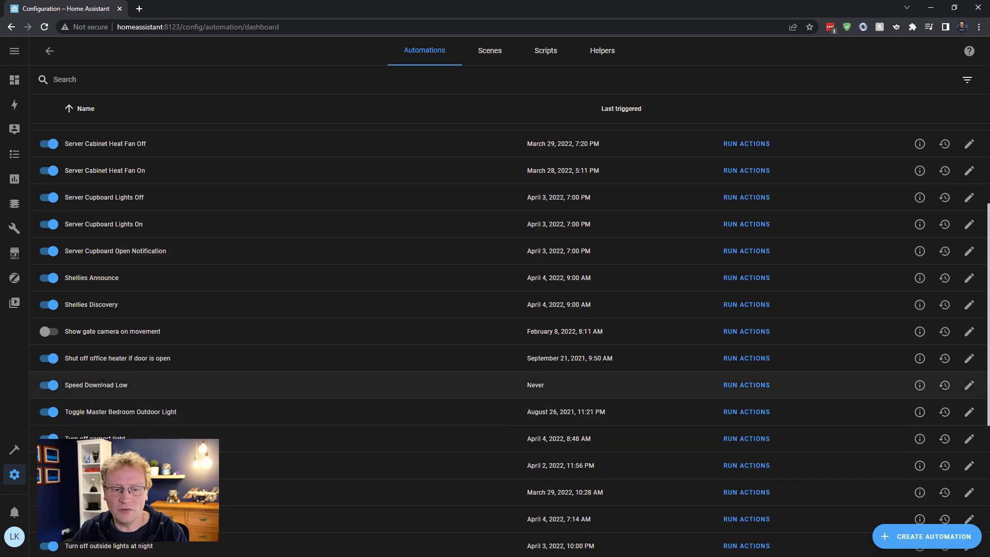
# Run the Speed Download Low automation's actions as a test.
pyautogui.click(750, 391)
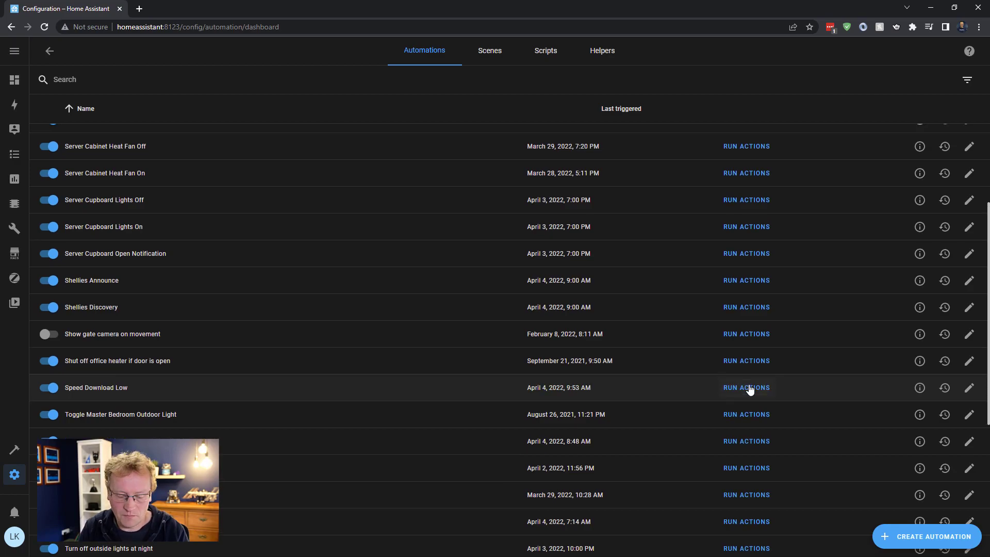